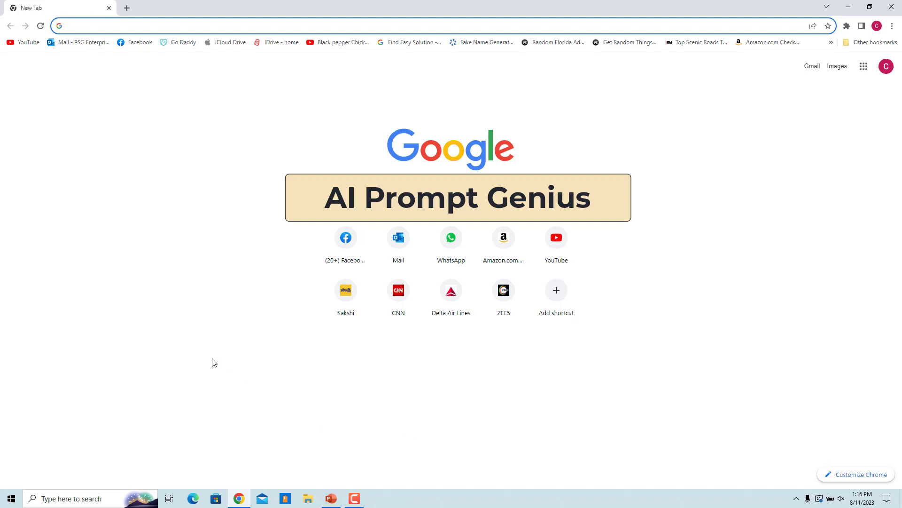
pyautogui.write('https://chrome.google.com/webstore')
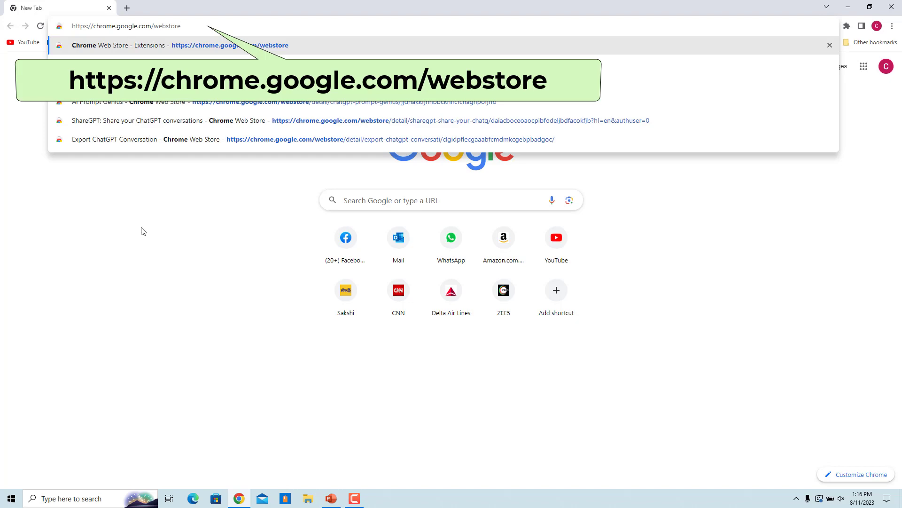
pyautogui.press('Return')
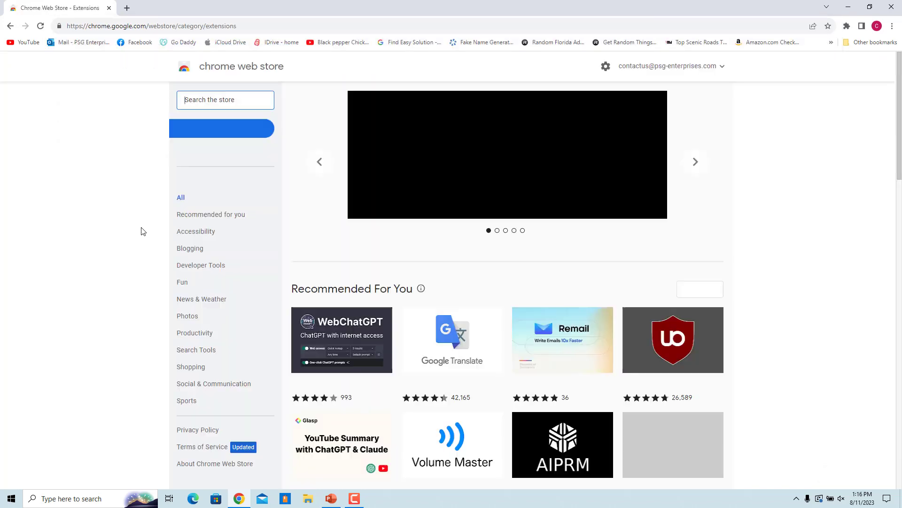
pyautogui.click(10, 26)
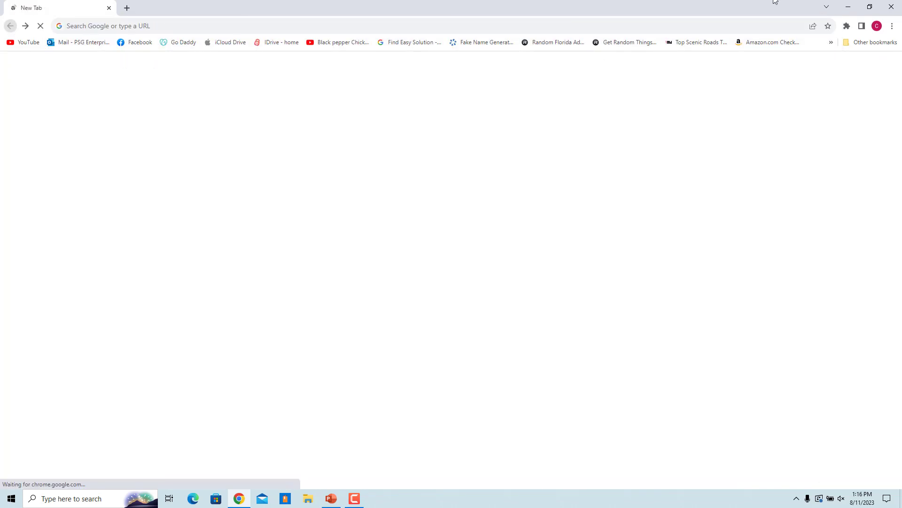
# Step: Visit the Chrome Web Store through the browser's extensions options and search it for AI Prompt Genius
pyautogui.click(893, 26)
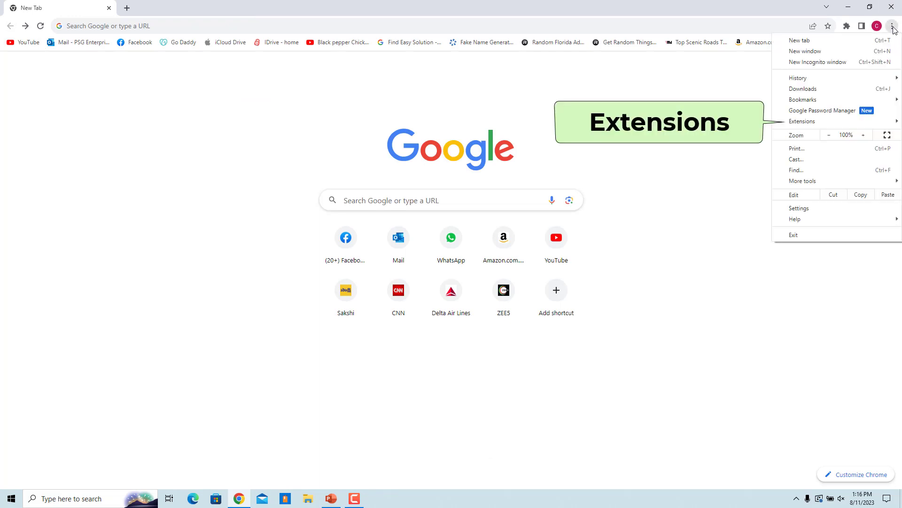
pyautogui.moveTo(811, 123)
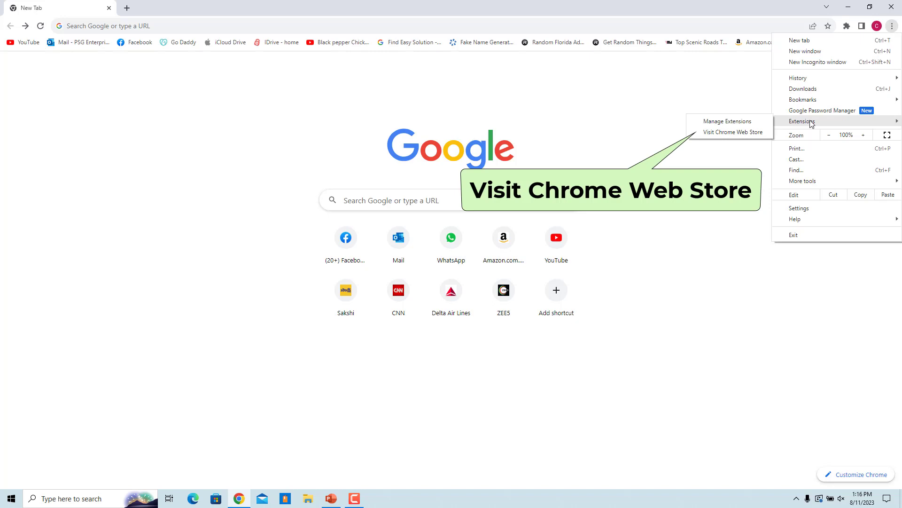
pyautogui.click(744, 133)
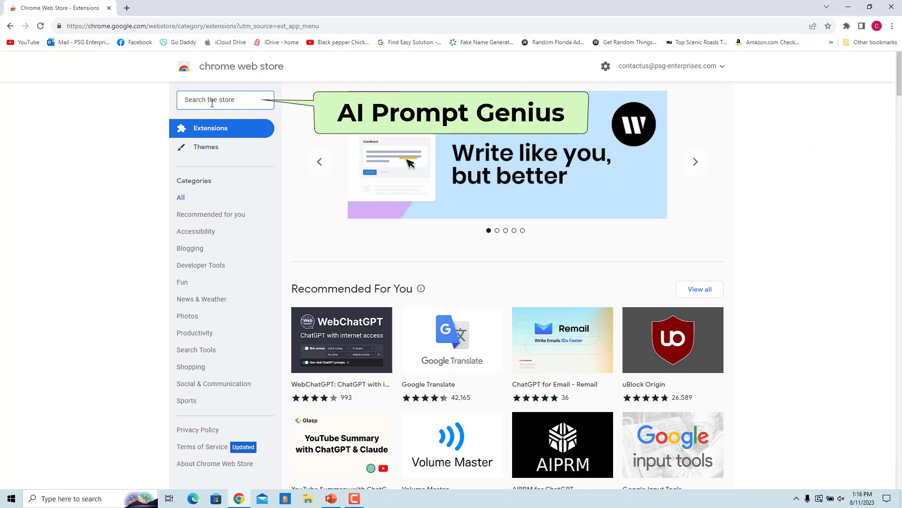
pyautogui.write('AI Prompt Genius')
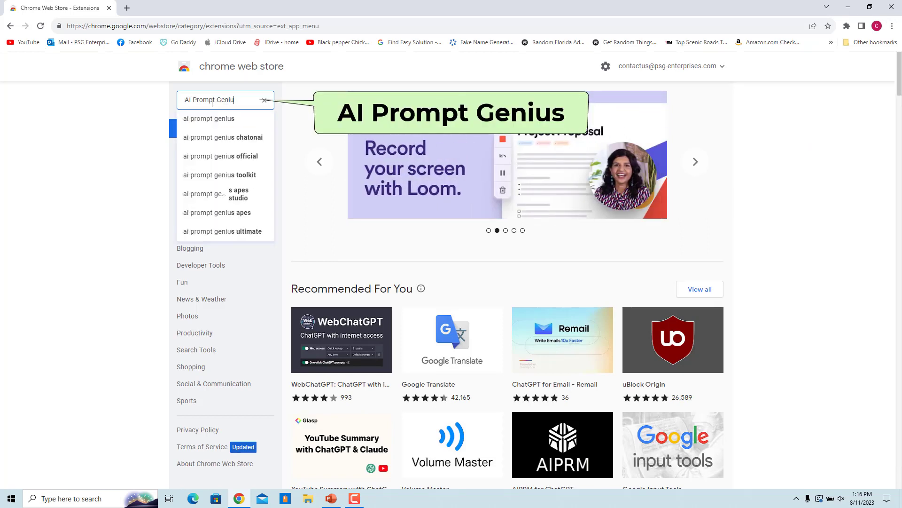
pyautogui.press('Return')
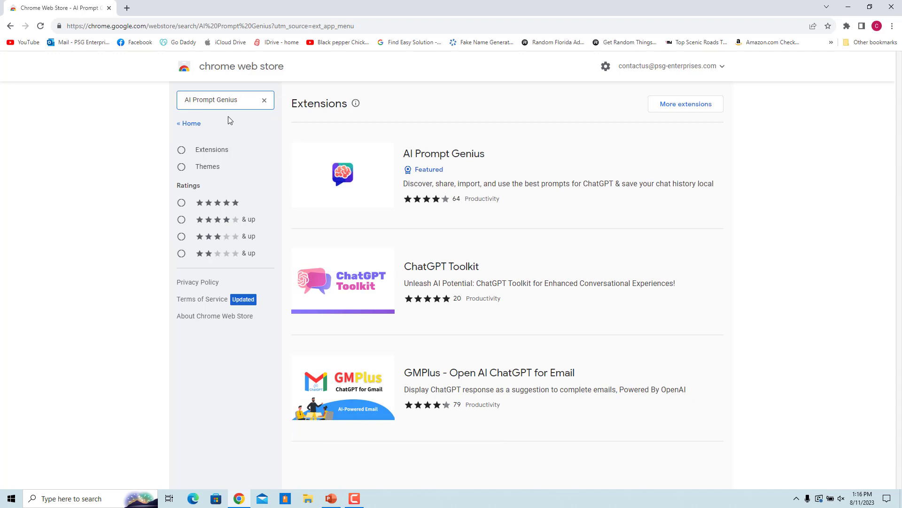
# Step: Open the AI Prompt Genius extension's store page and add the extension to Chrome
pyautogui.click(427, 157)
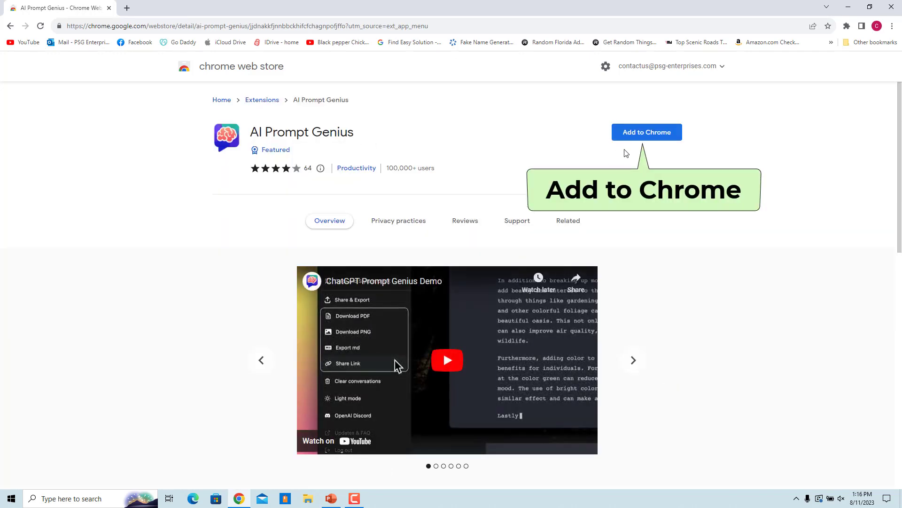
pyautogui.click(642, 136)
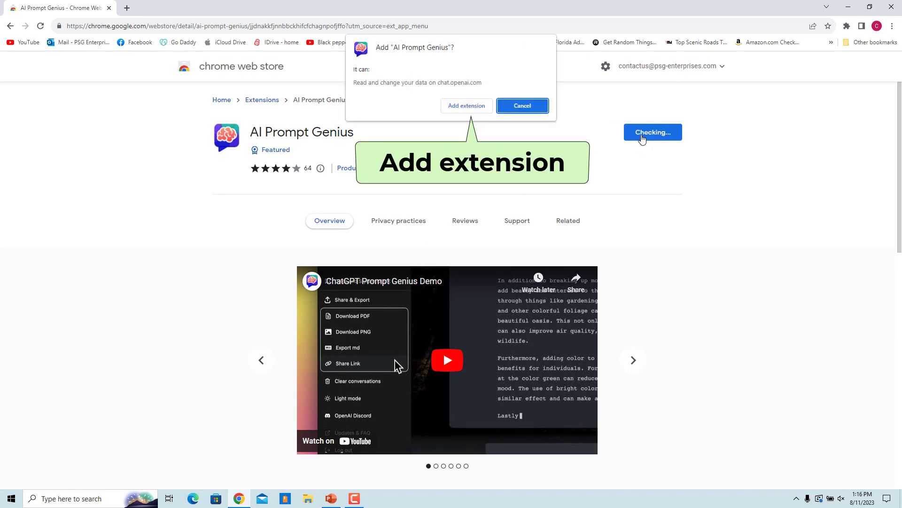
pyautogui.click(467, 106)
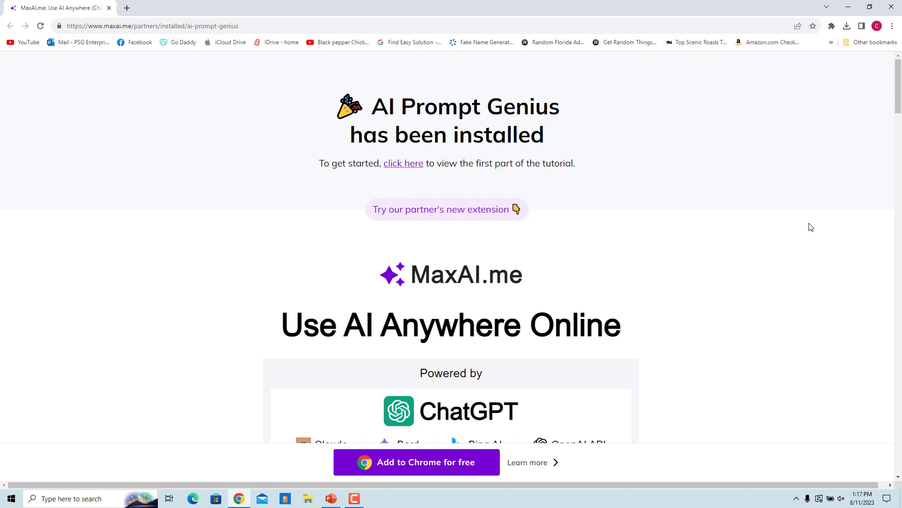
# Step: Pin the AI Prompt Genius extension to the browser toolbar and close the extensions list
pyautogui.click(832, 26)
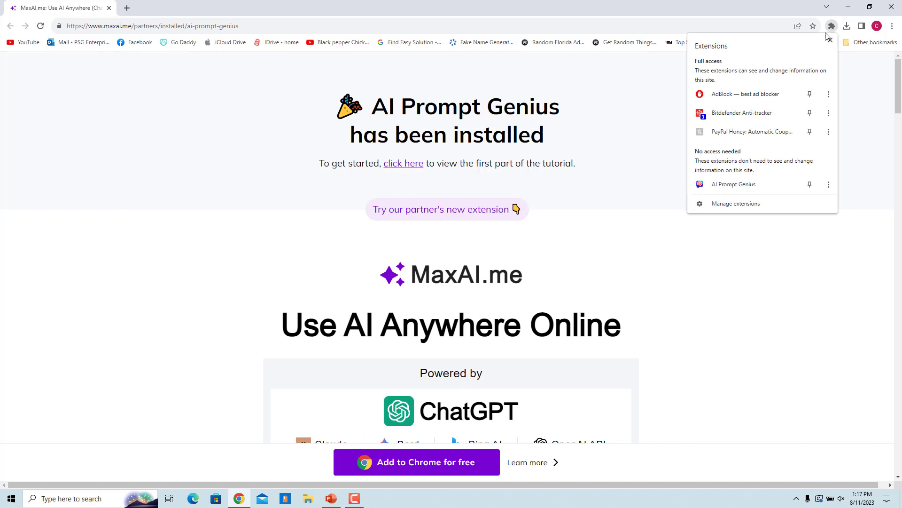
pyautogui.click(809, 188)
pyautogui.click(825, 266)
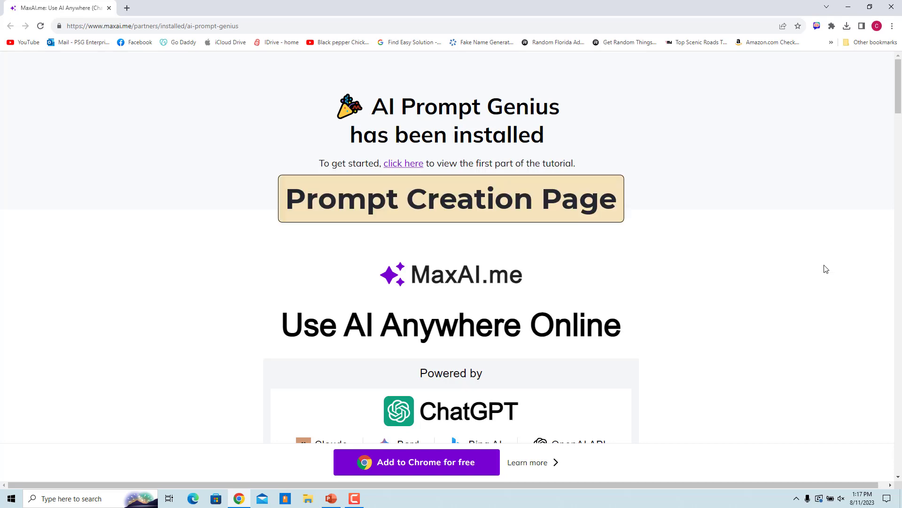
# Step: Open the AI Prompt Genius prompts page, create a new prompt and replace its default title with Travel Itinerary
pyautogui.click(816, 26)
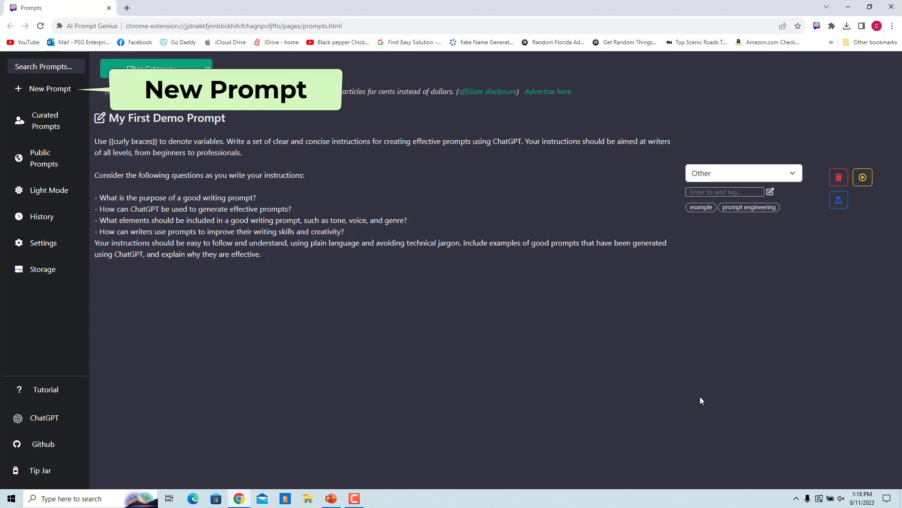
pyautogui.click(49, 90)
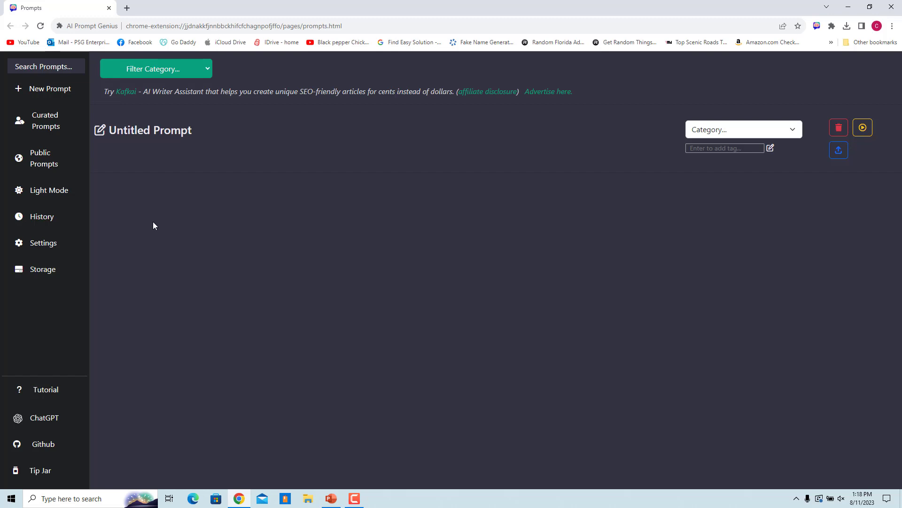
pyautogui.click(98, 130)
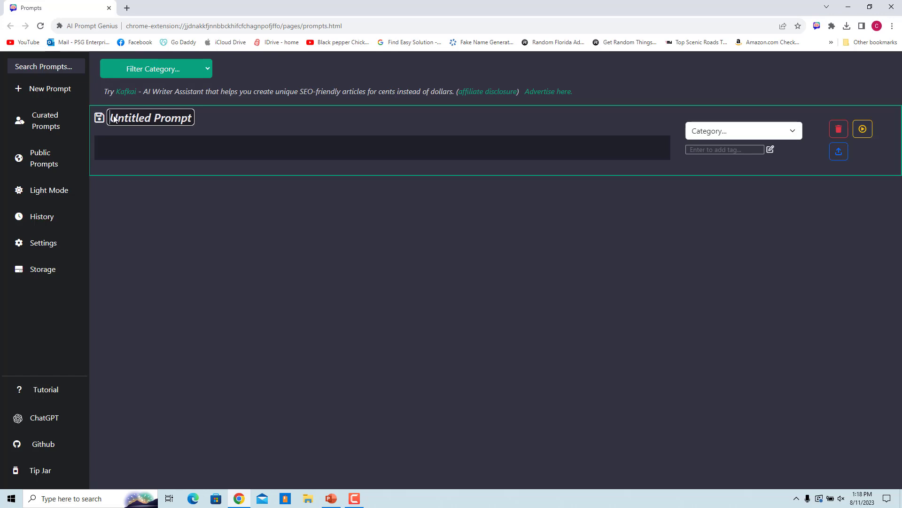
pyautogui.press('Delete')
pyautogui.press('Delete')
pyautogui.press('Delete')
pyautogui.press('Delete')
pyautogui.press('Delete')
pyautogui.press('Delete')
pyautogui.press('Delete')
pyautogui.press('Delete')
pyautogui.press('Delete')
pyautogui.press('Delete')
pyautogui.press('Delete')
pyautogui.press('Delete')
pyautogui.press('Delete')
pyautogui.press('Delete')
pyautogui.press('Delete')
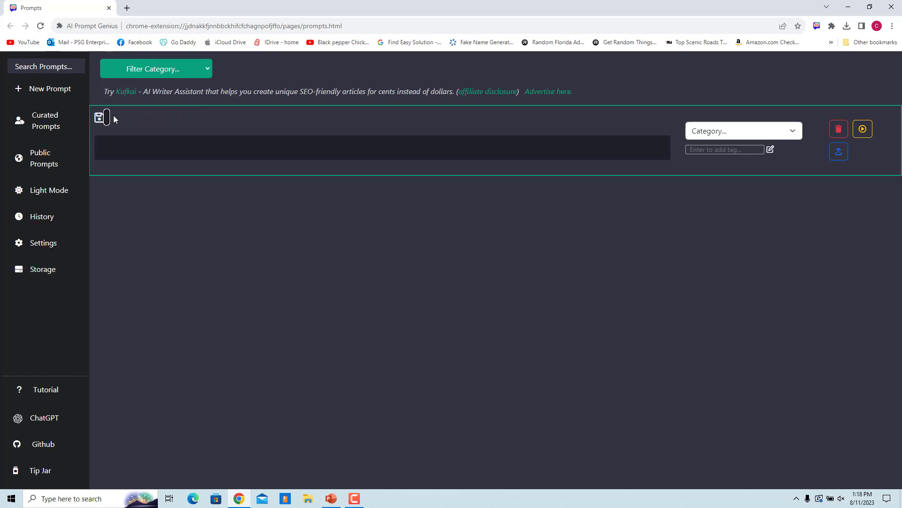
pyautogui.write('Travel Itinerary')
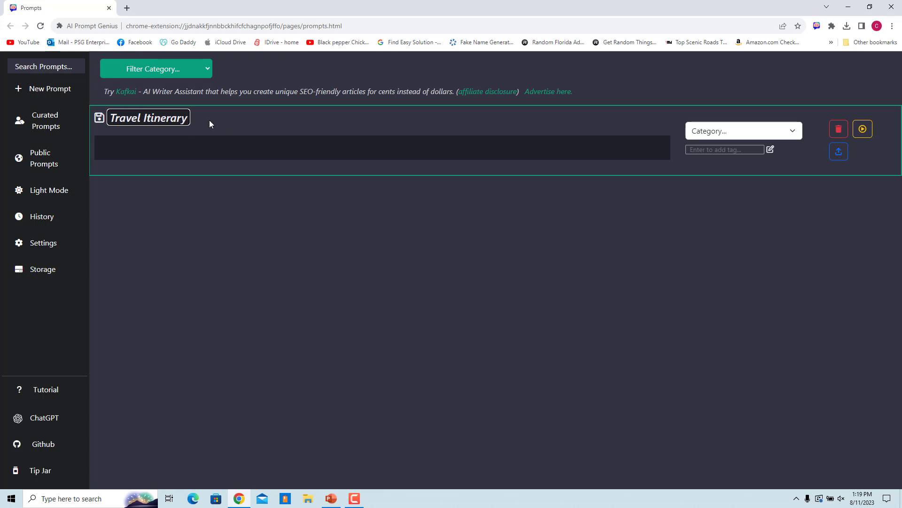
# Step: Write and save the prompt requesting a travel consultant's detailed itinerary with {{Number of Days}} and {{Destination}} variables, daily activities, accommodations, transportation and dining
pyautogui.click(103, 141)
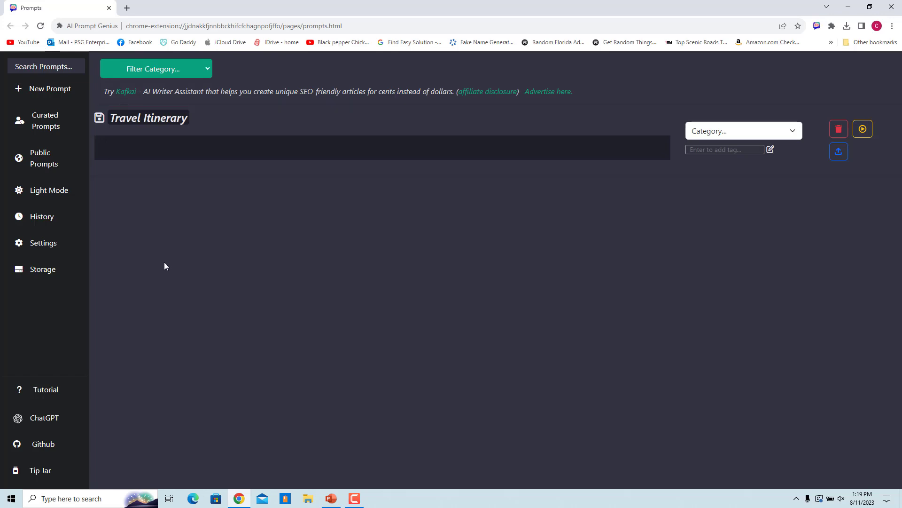
pyautogui.write('Hey ChatGPT, act as a travel consultant. Create a detailed travel itinerary for  {{Number of Days}} days trip to {{Destination}}.  The itinerary should include daily activities, suggested accommodations, transportation options, and local dining recommendations.')
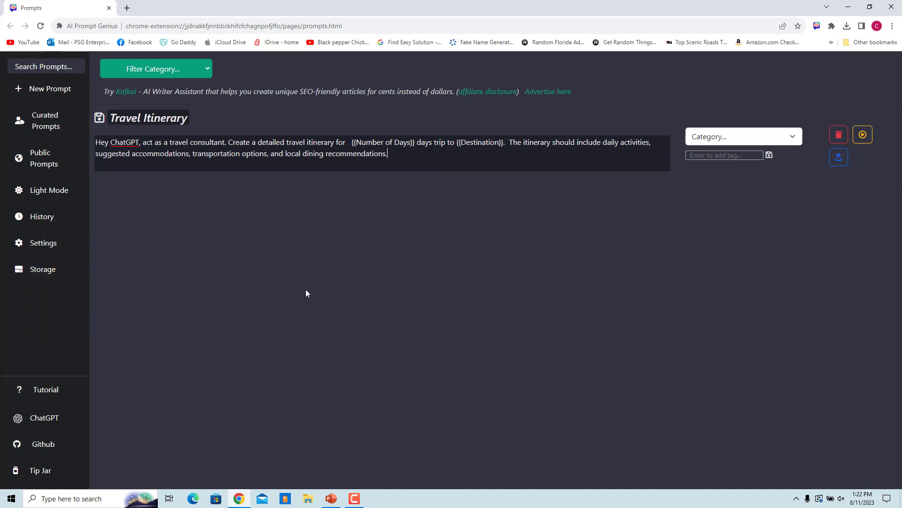
pyautogui.click(99, 119)
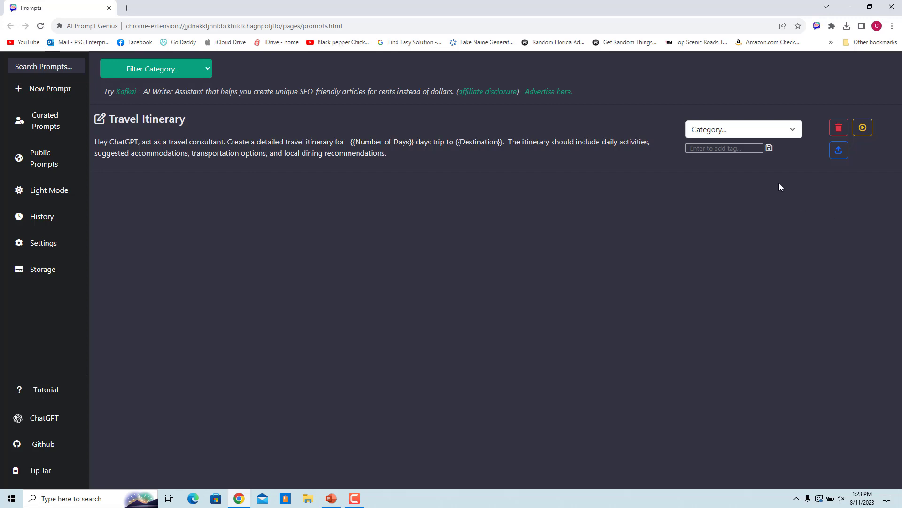
# Step: Set the Travel Itinerary prompt's category to Travel and add the tags Demo and Travel Planner
pyautogui.click(797, 130)
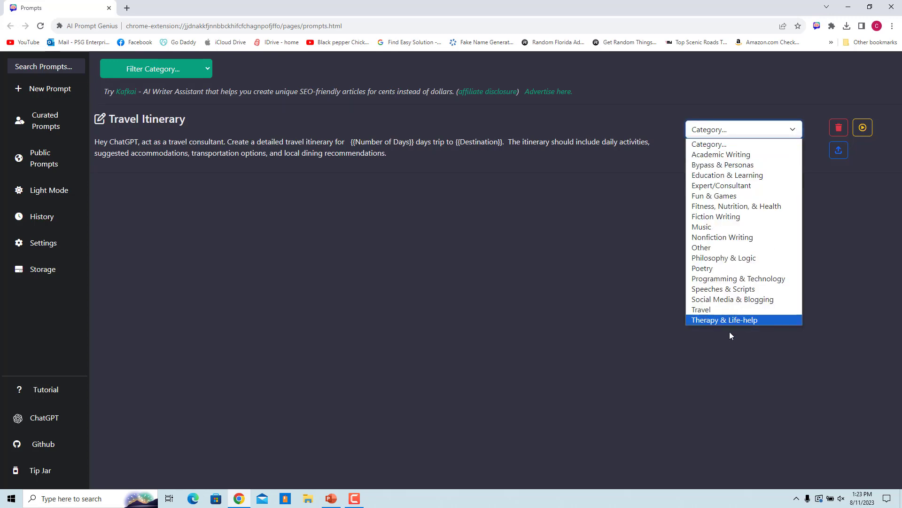
pyautogui.click(715, 310)
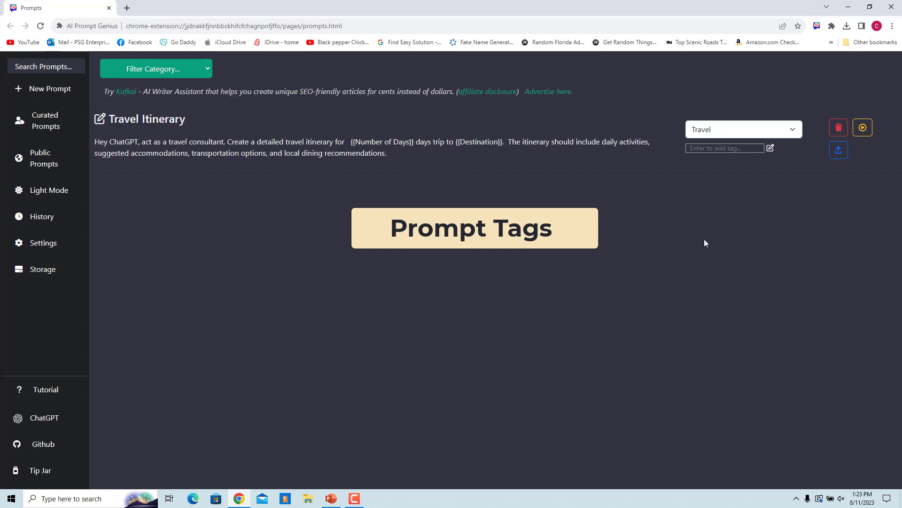
pyautogui.click(698, 148)
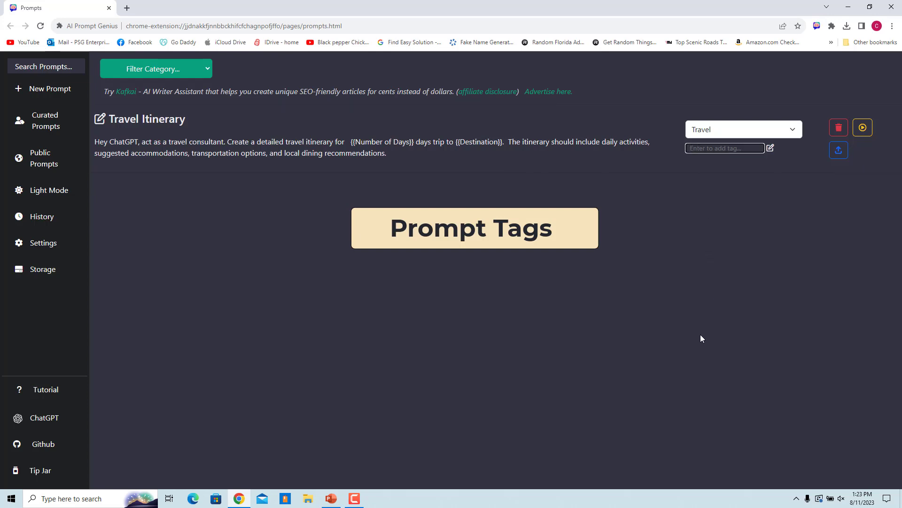
pyautogui.write('Demo')
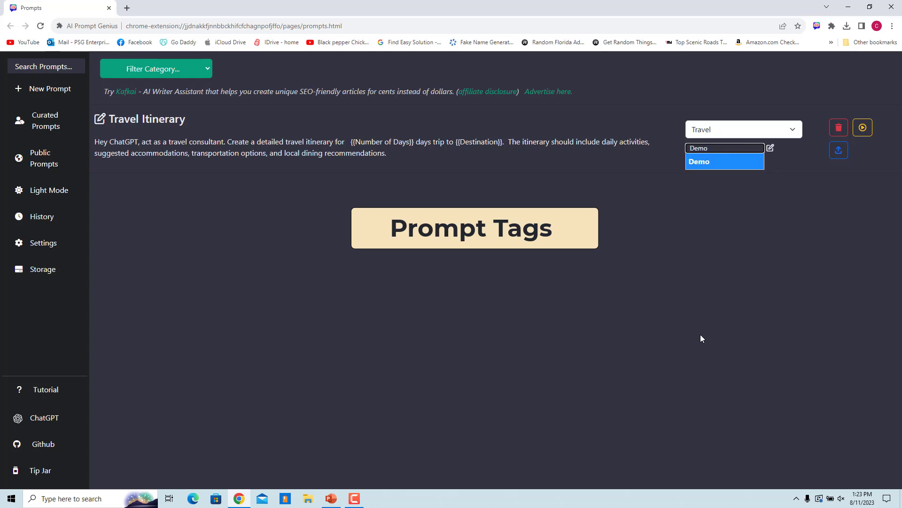
pyautogui.press('Return')
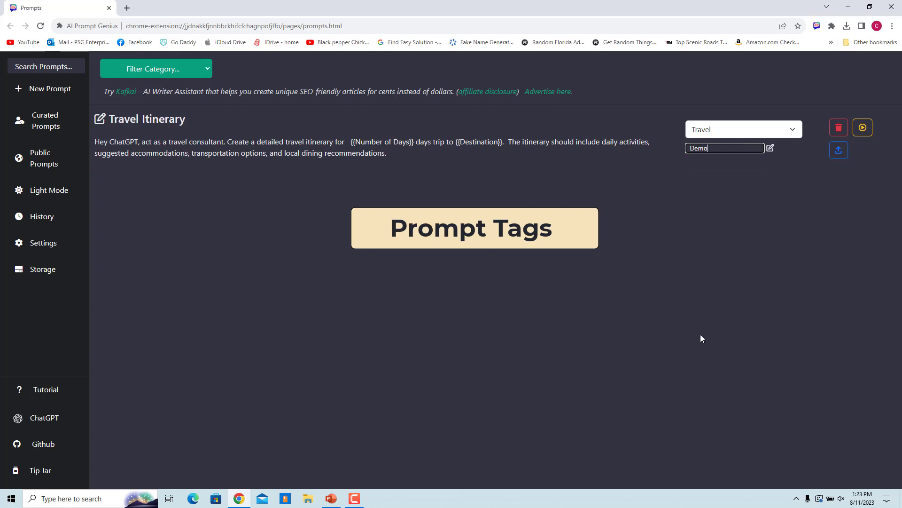
pyautogui.press('Return')
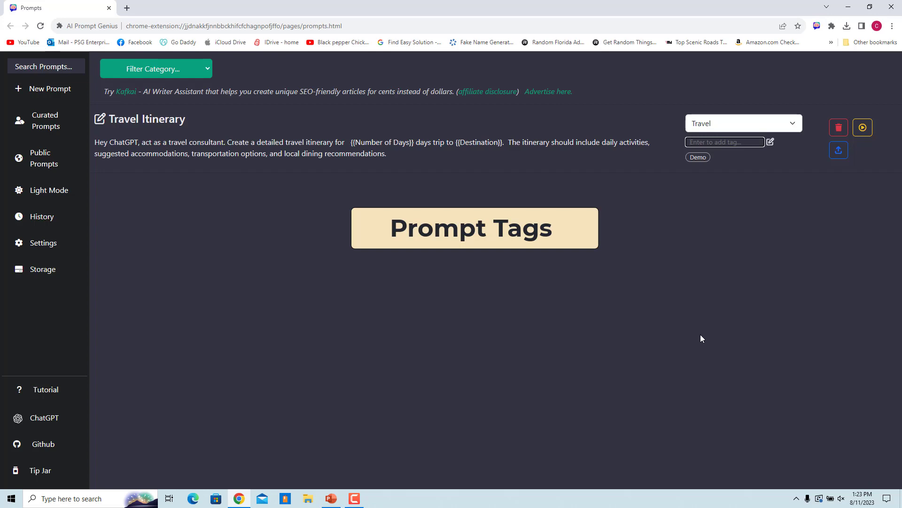
pyautogui.write('Travel Planner')
pyautogui.press('Return')
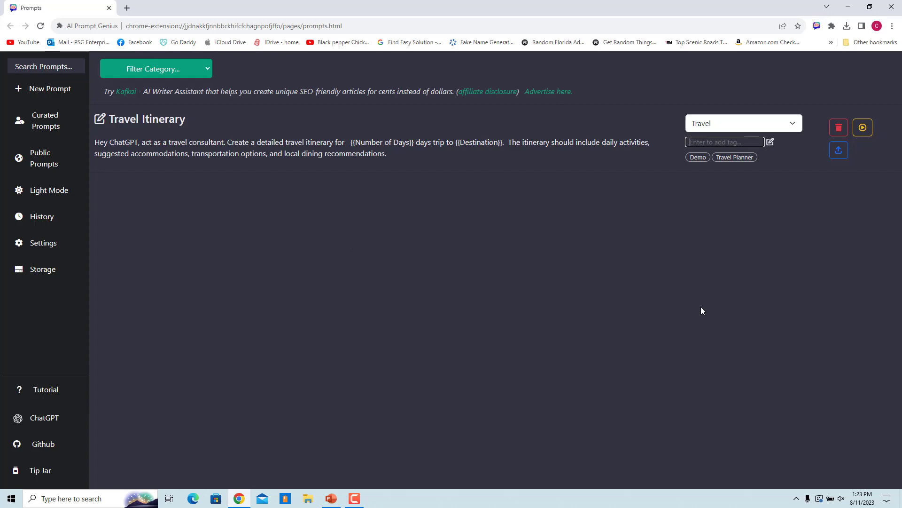
# Step: Remove the Travel Planner tag from the Travel Itinerary prompt and move that prompt to the start of the prompt list
pyautogui.click(771, 141)
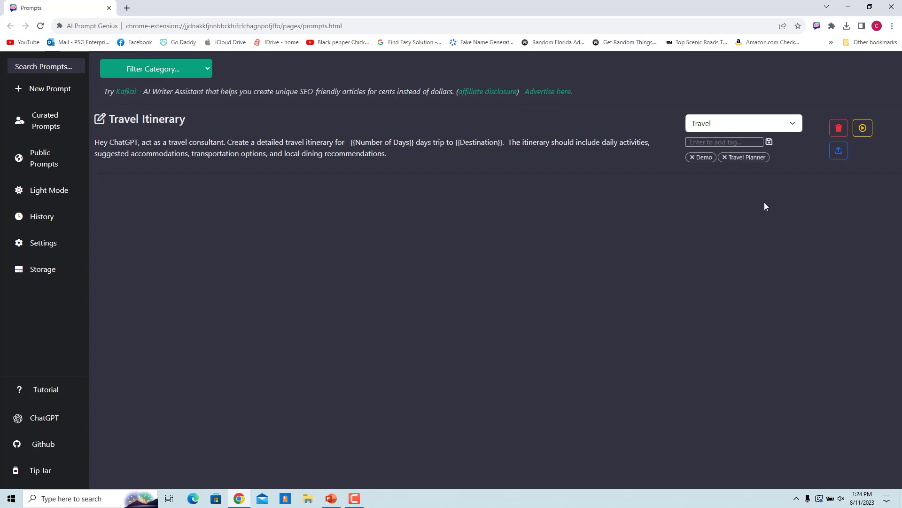
pyautogui.click(725, 158)
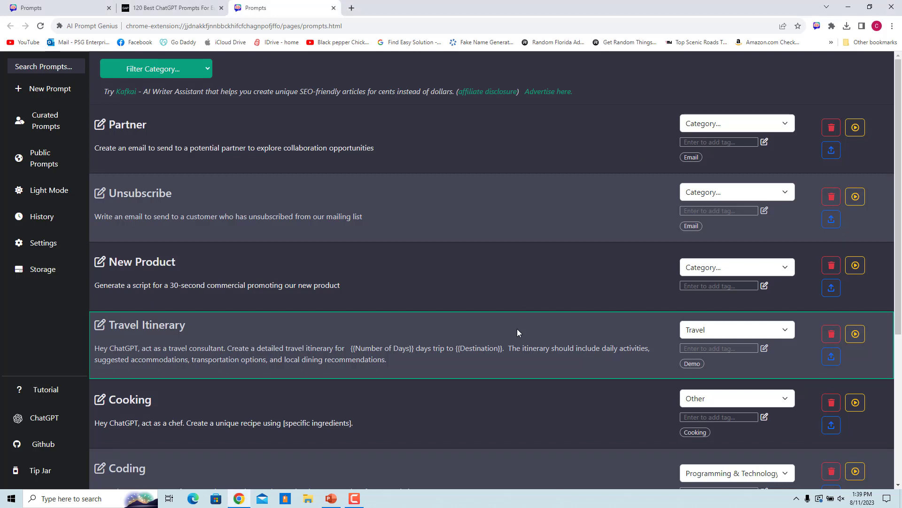
pyautogui.moveTo(517, 329); pyautogui.dragTo(518, 148)
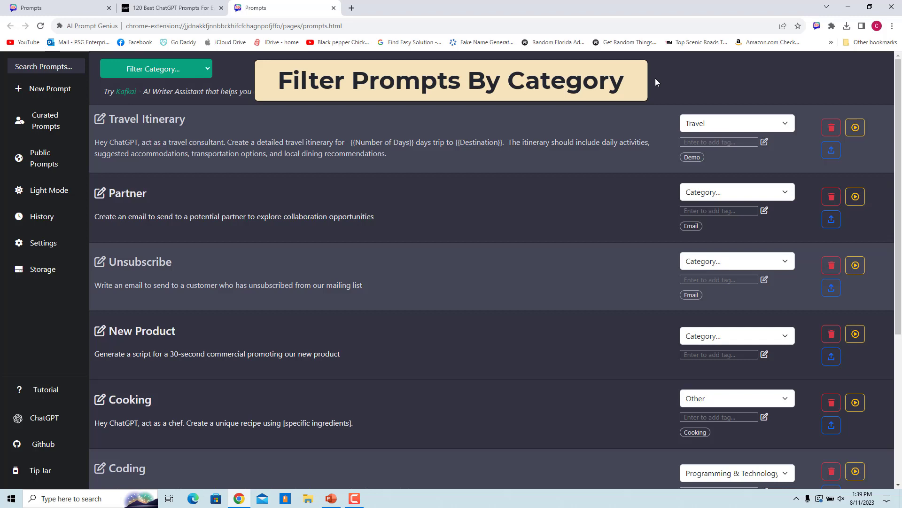
# Step: Filter the prompt list by the Travel category and switch it back to all prompts
pyautogui.click(203, 70)
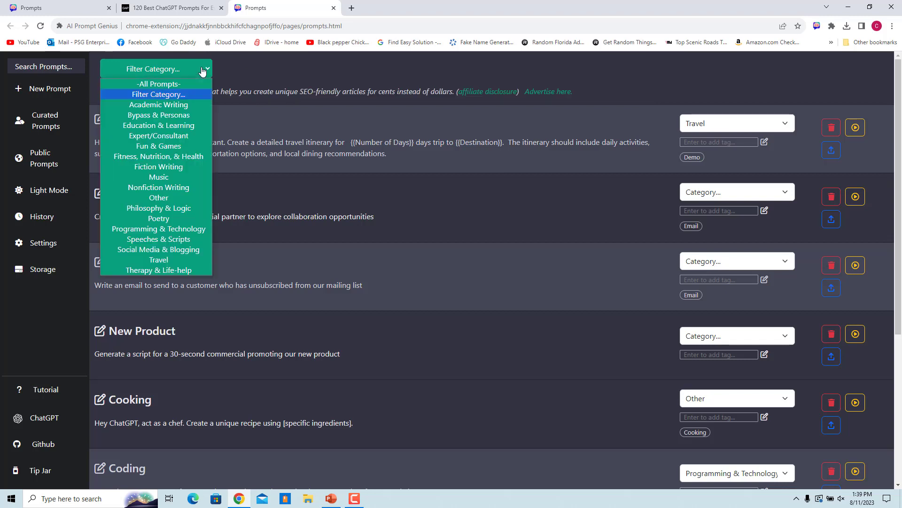
pyautogui.click(158, 260)
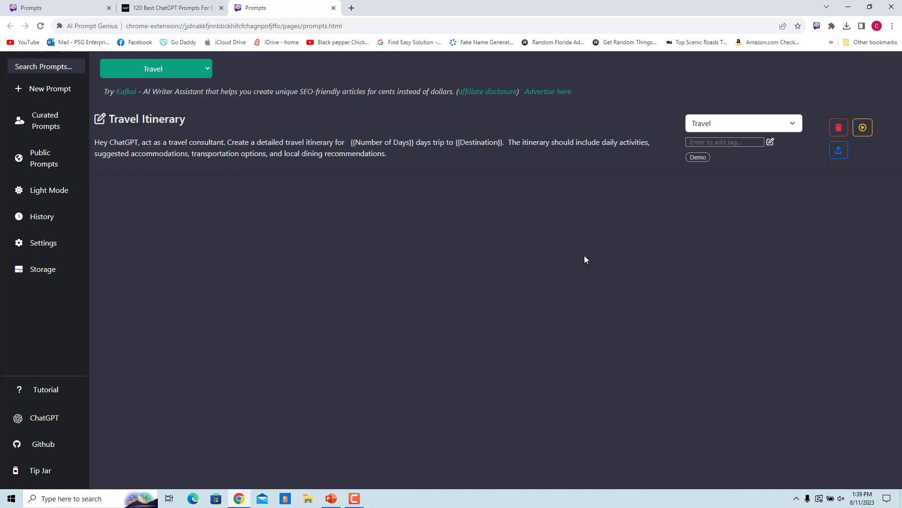
pyautogui.click(208, 71)
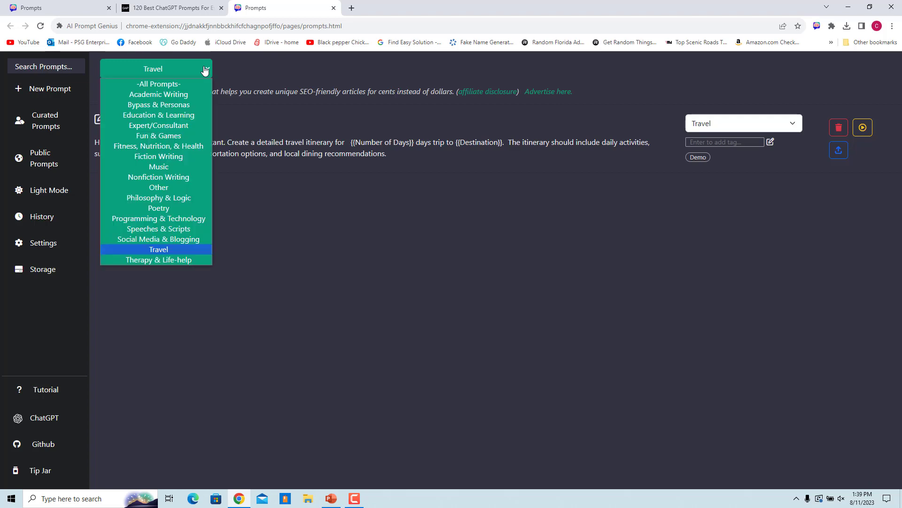
pyautogui.click(179, 84)
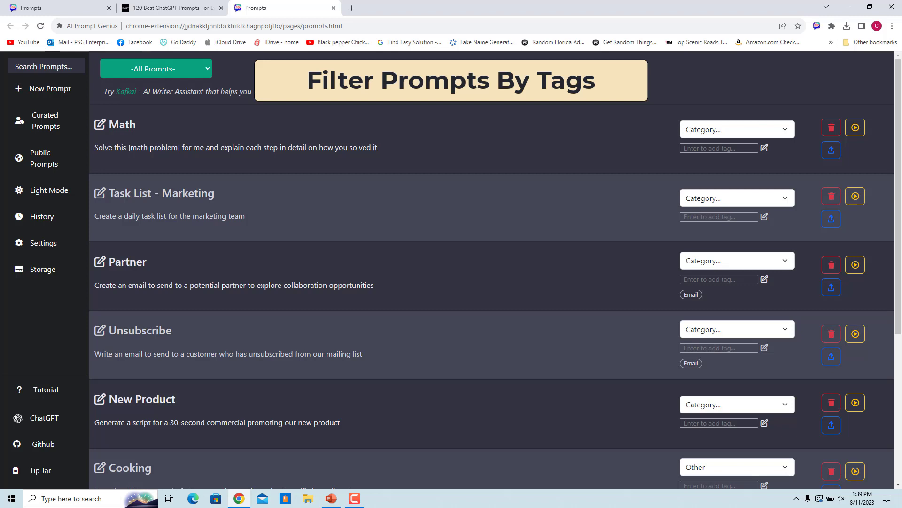
# Step: Filter the prompt list by the Email tag
pyautogui.click(691, 295)
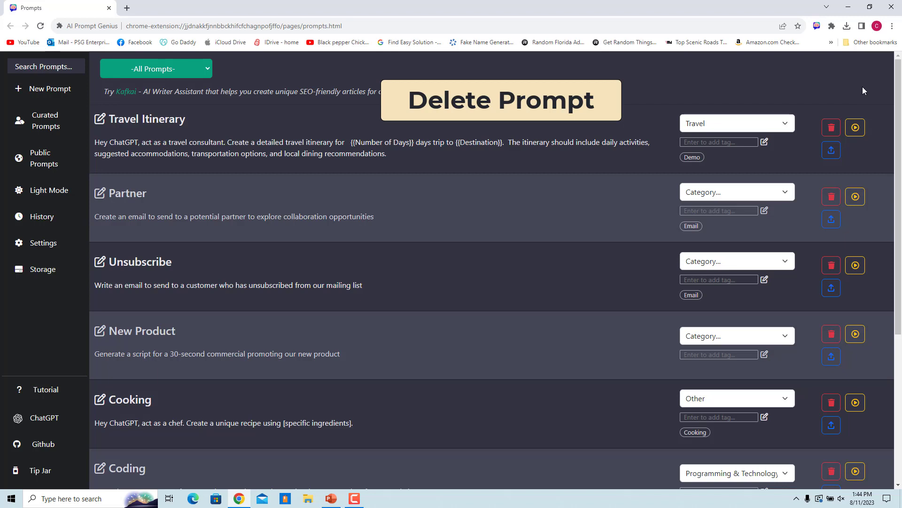
# Step: Delete the New Product prompt and start sharing the Cooking prompt
pyautogui.click(832, 334)
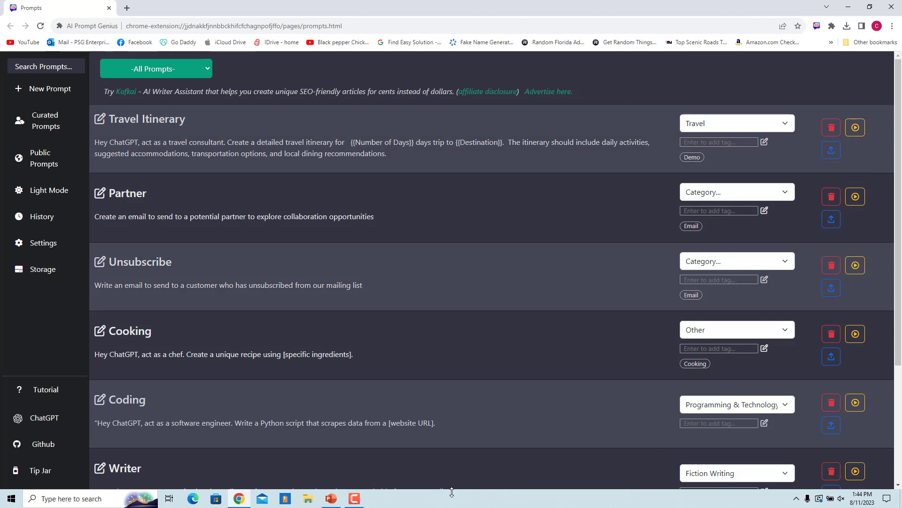
pyautogui.click(832, 357)
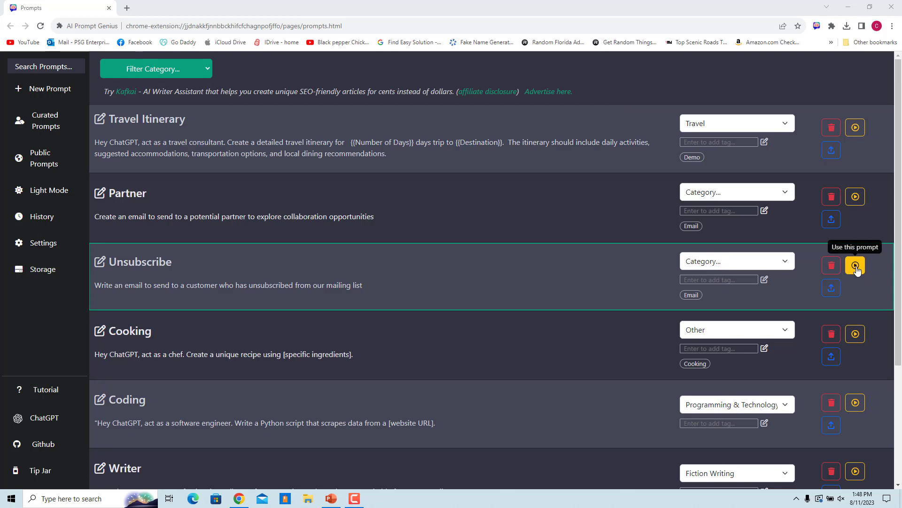
# Step: Use the Unsubscribe prompt in ChatGPT, send it, and close the chat tab
pyautogui.click(855, 266)
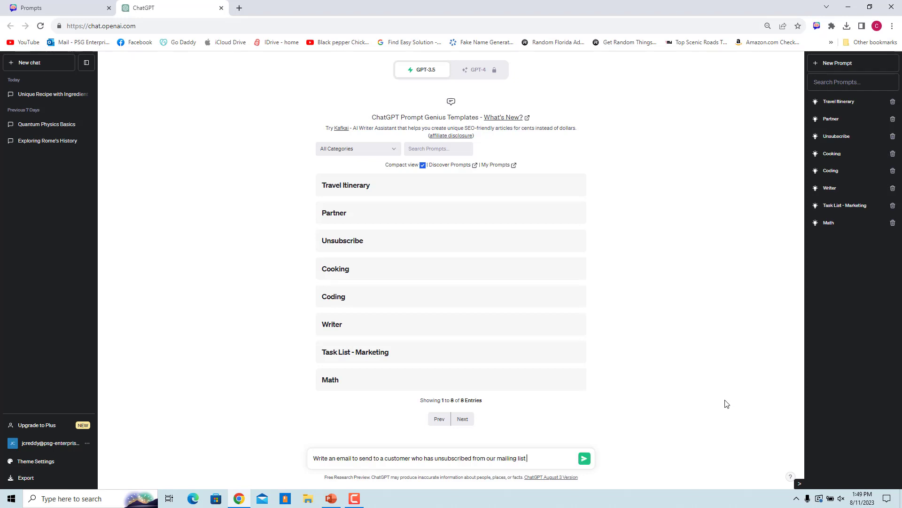
pyautogui.click(585, 459)
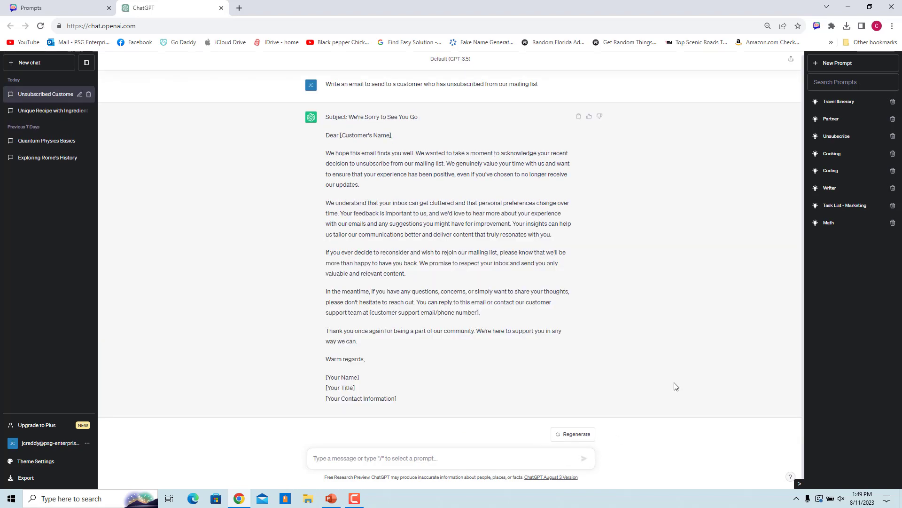
pyautogui.hotkey('ctrl', 'w')
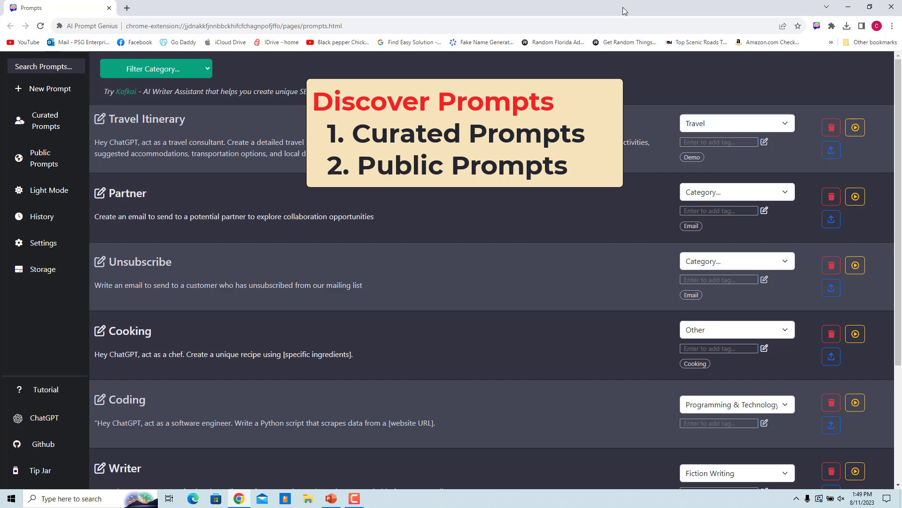
# Step: Search the curated prompt templates for Debate and import the Debate Coach prompt
pyautogui.click(36, 131)
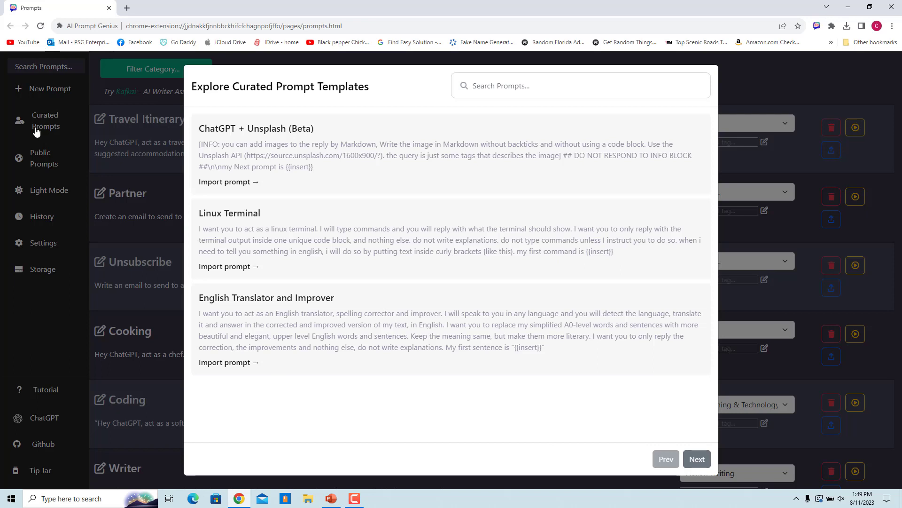
pyautogui.click(696, 462)
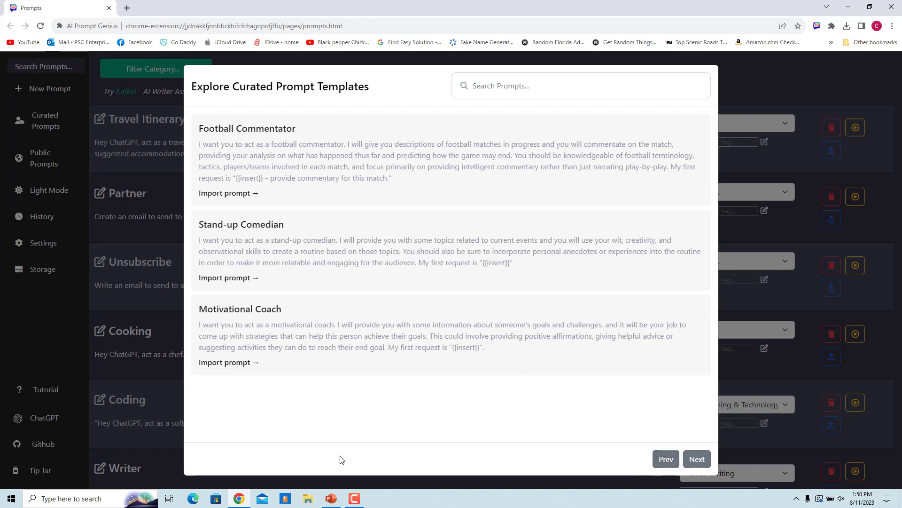
pyautogui.click(503, 86)
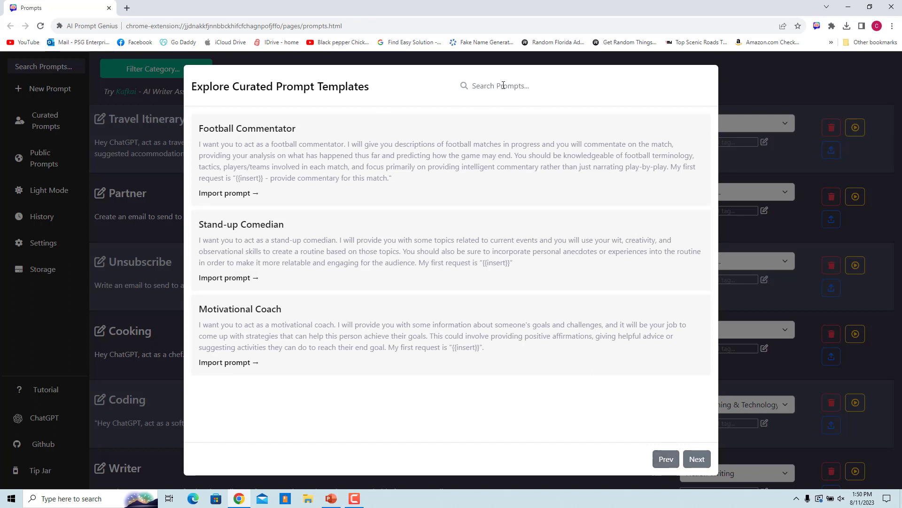
pyautogui.write('Debate')
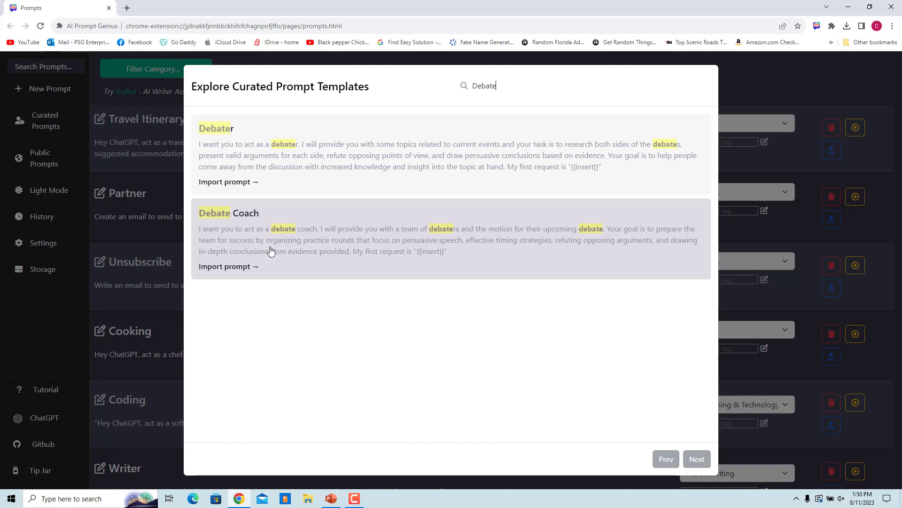
pyautogui.click(229, 266)
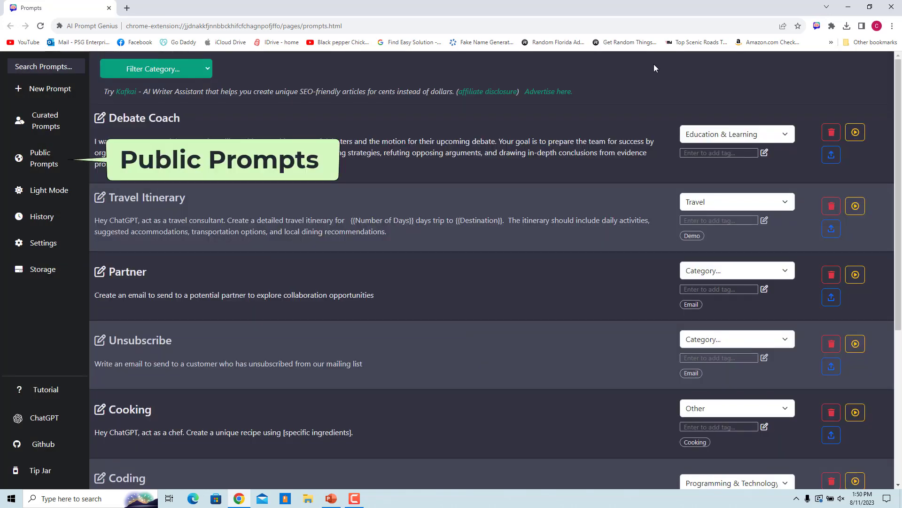
# Step: Open the public prompts community on Reddit and save the quoted Tic-Tac-Toe prompt text from its post as a prompt
pyautogui.click(44, 162)
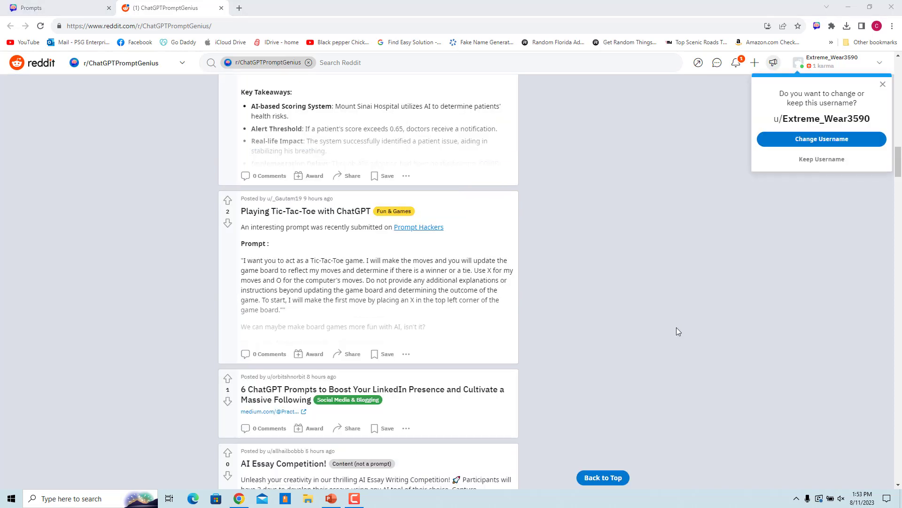
pyautogui.moveTo(241, 259); pyautogui.dragTo(287, 311)
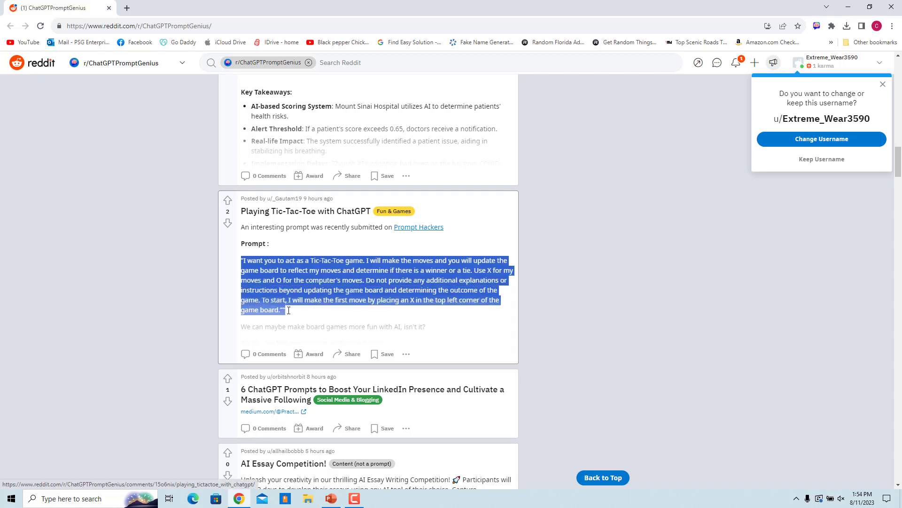
pyautogui.rightClick(330, 280)
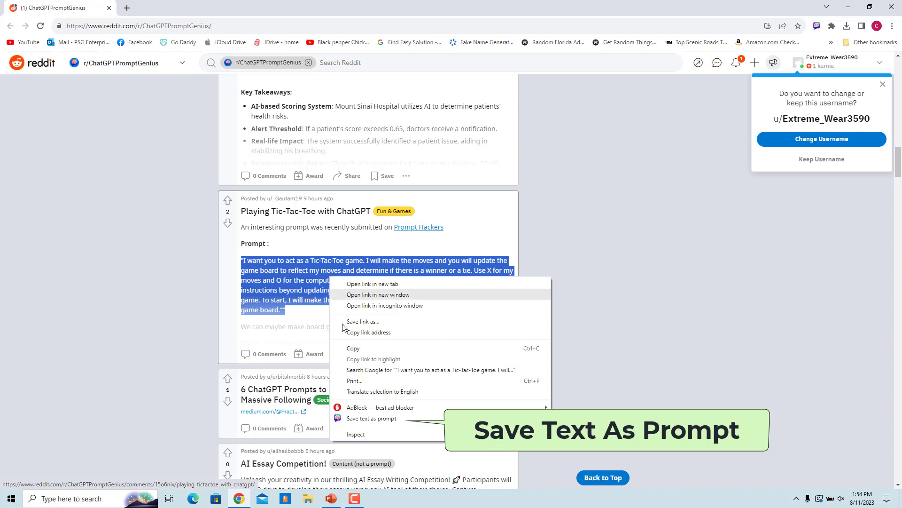
pyautogui.click(371, 418)
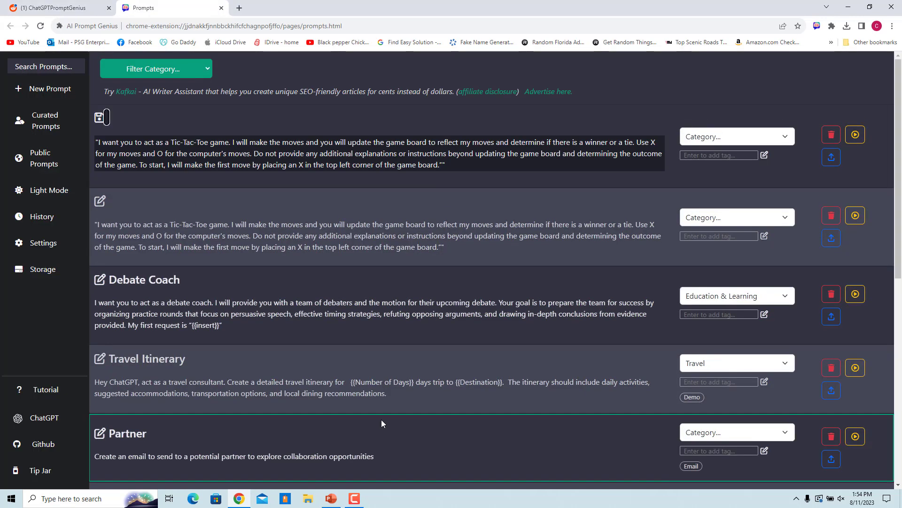
# Step: Title the captured Tic-Tac-Toe prompt Tic Tac, save it, and switch to the ChatGPT tab
pyautogui.write('Tic T')
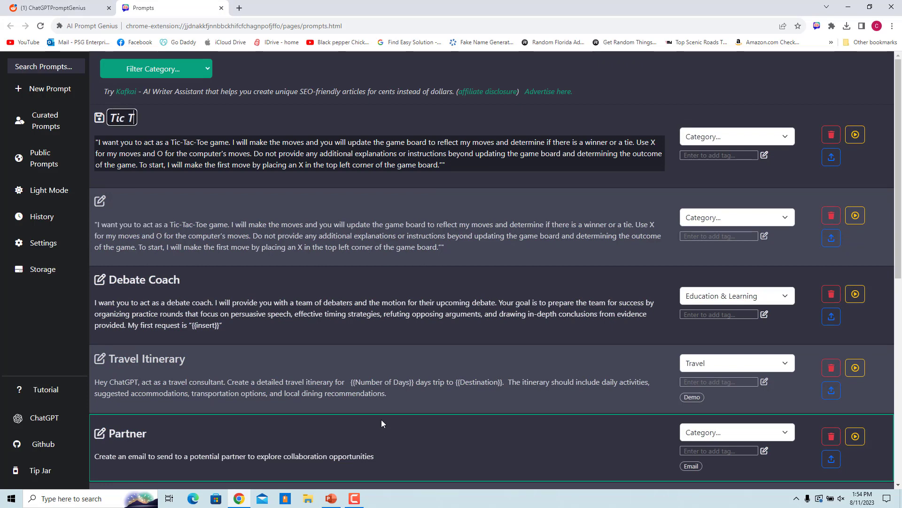
pyautogui.write('ac')
pyautogui.click(100, 118)
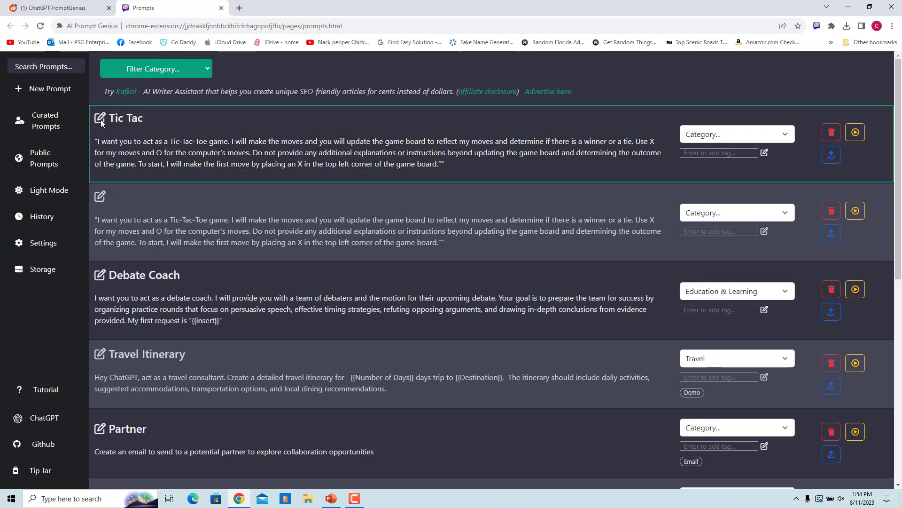
pyautogui.hotkey('ctrl', 'shift', 'Tab')
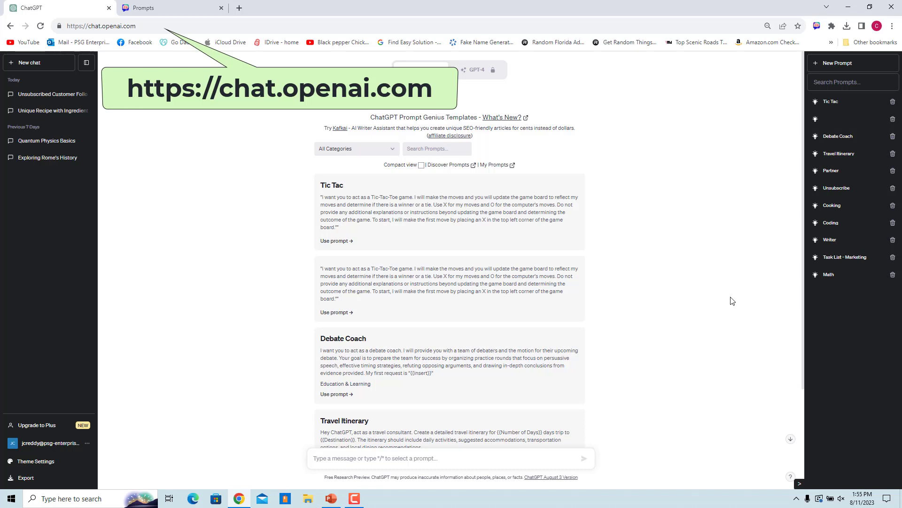
pyautogui.click(354, 499)
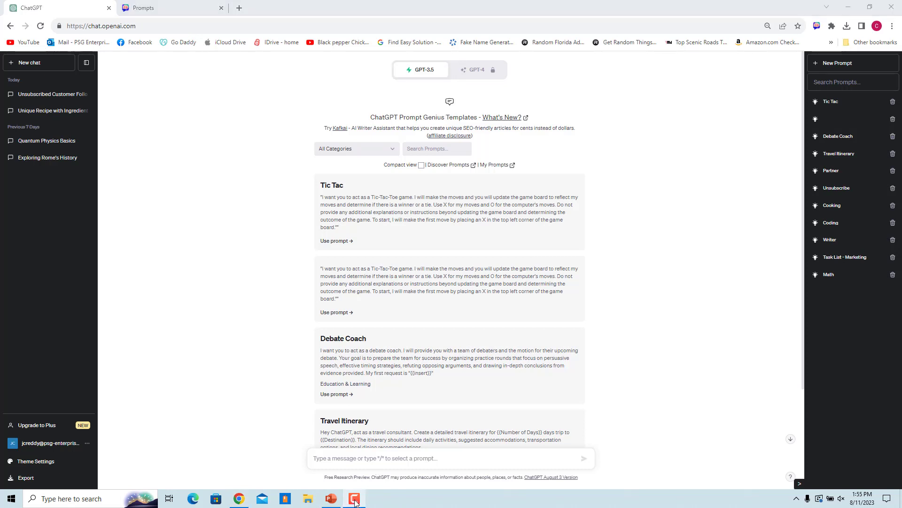
pyautogui.click(752, 404)
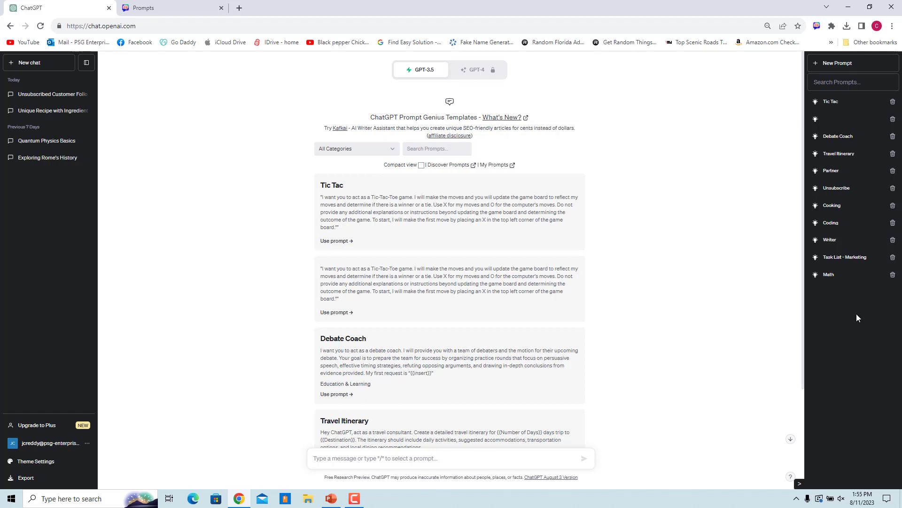
# Step: Create a prompt named Demo with the text "write a Excel Sum function", the tag Coding and the category Programming & Technology
pyautogui.click(826, 65)
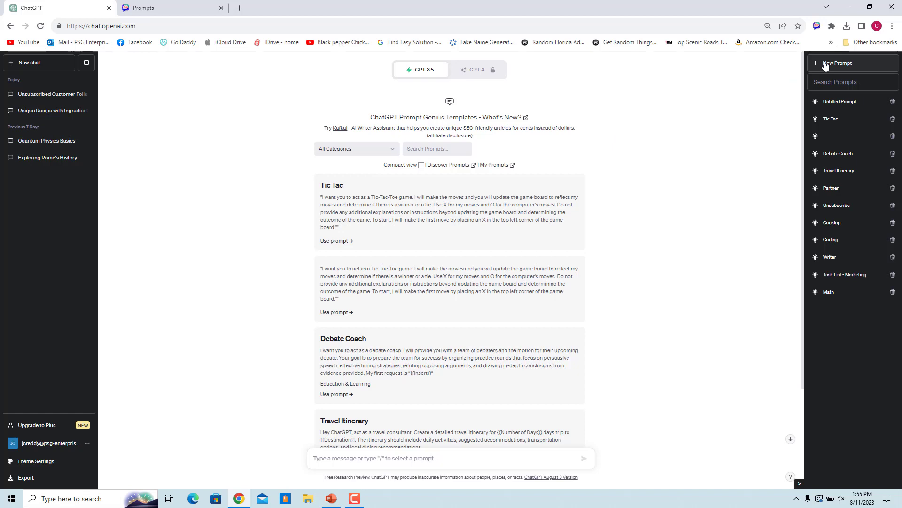
pyautogui.click(853, 107)
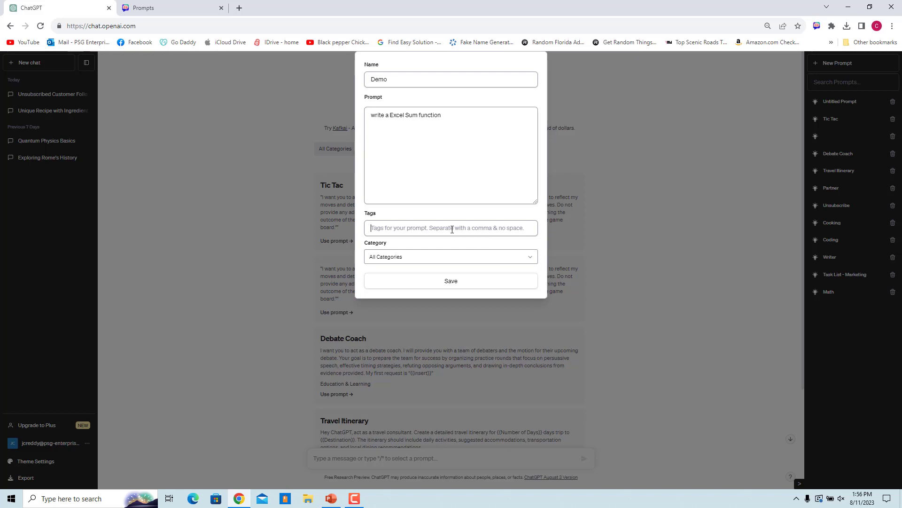
pyautogui.write('Coding')
pyautogui.click(432, 258)
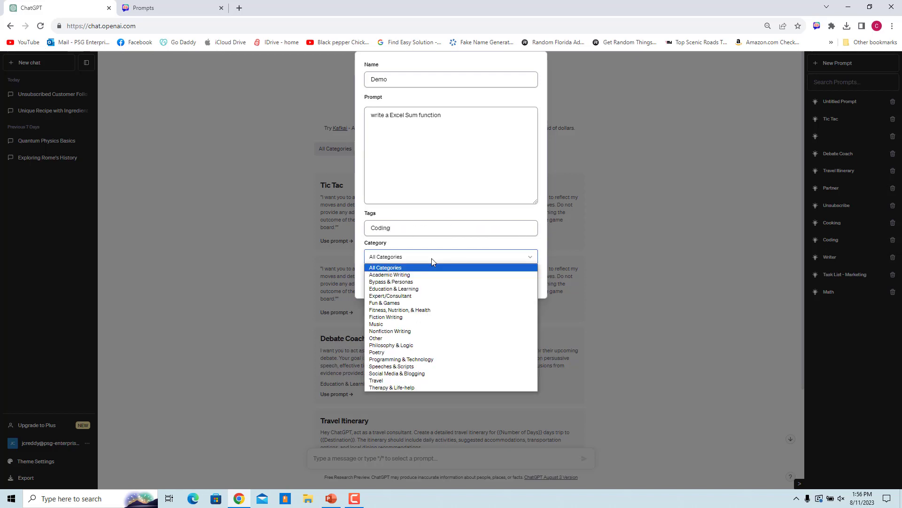
pyautogui.click(465, 359)
pyautogui.click(454, 283)
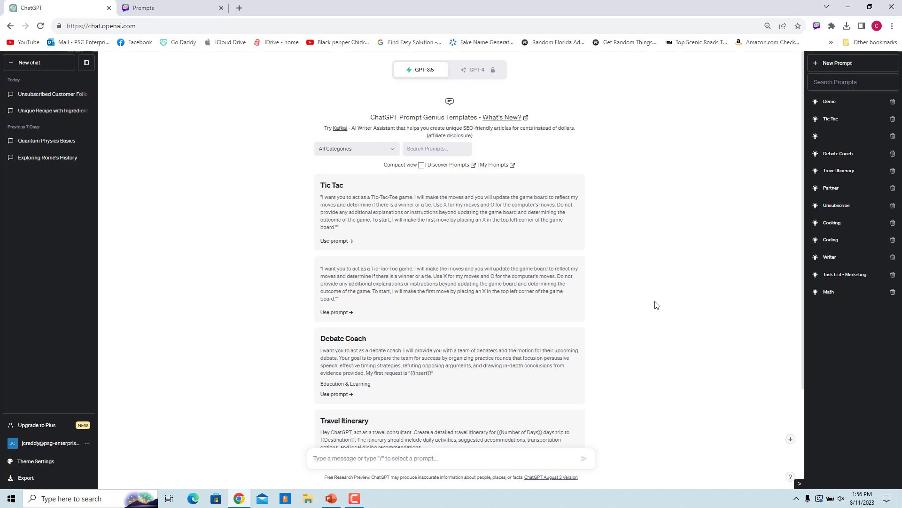
# Step: Open the Cooking prompt for editing and save it, and delete the Demo prompt
pyautogui.click(827, 225)
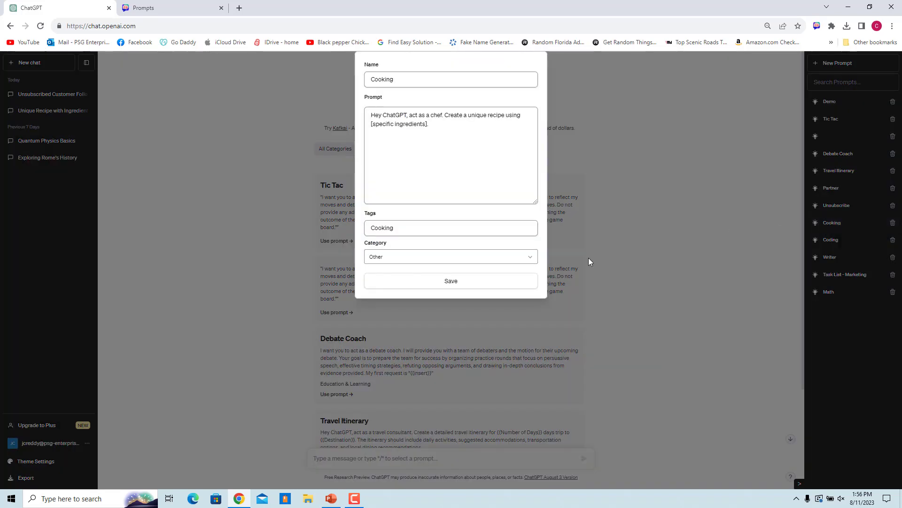
pyautogui.click(459, 282)
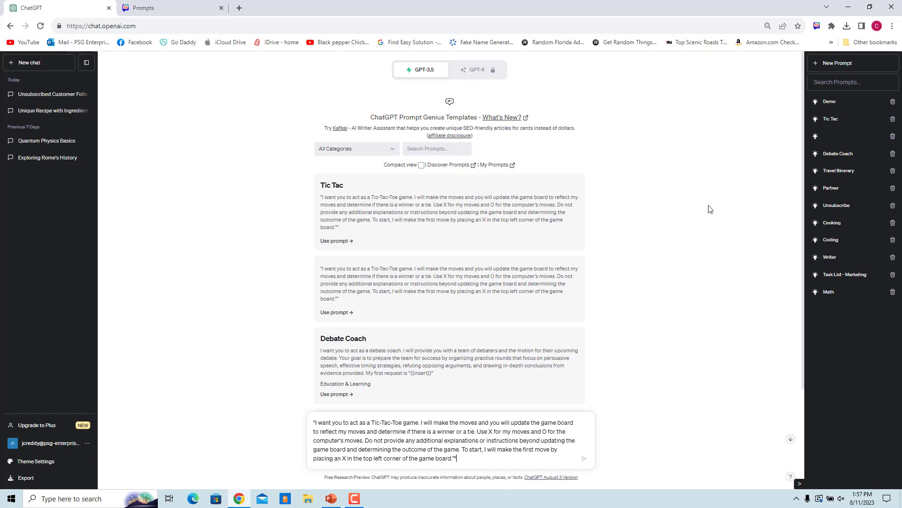
pyautogui.click(893, 102)
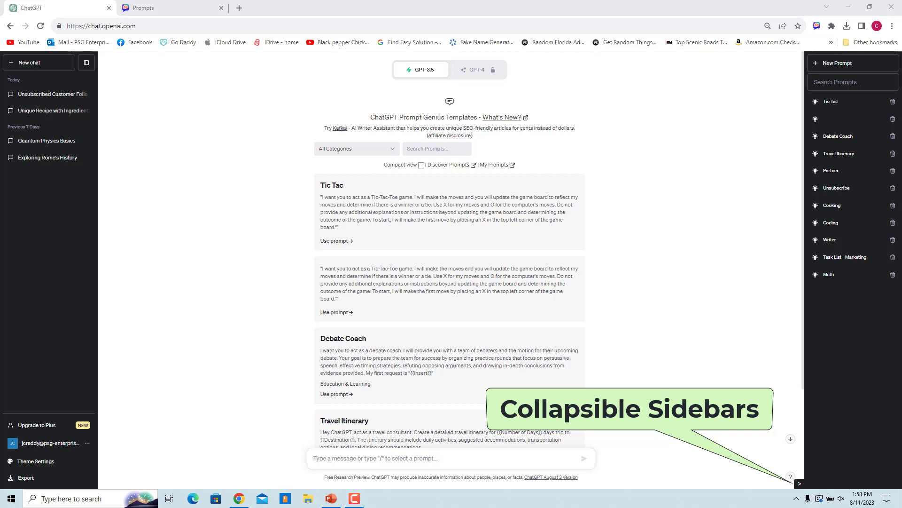
# Step: Collapse the prompt sidebar in ChatGPT and expand it again
pyautogui.click(799, 483)
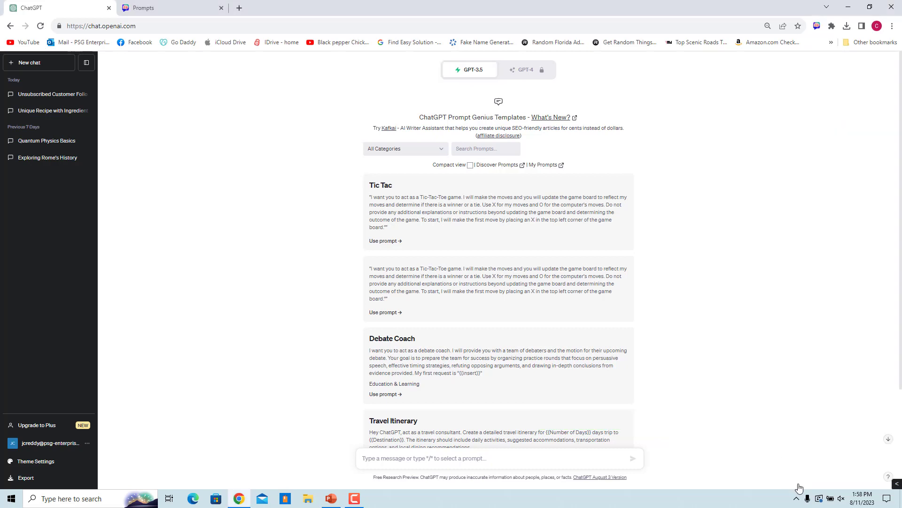
pyautogui.click(897, 485)
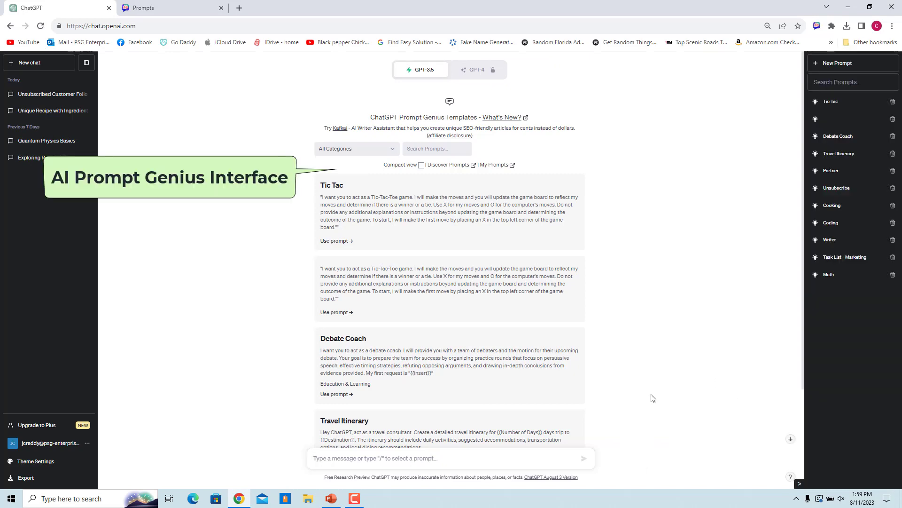
# Step: Browse the prompt templates to their second page and return to the first page
pyautogui.scroll(-3, 653, 398)
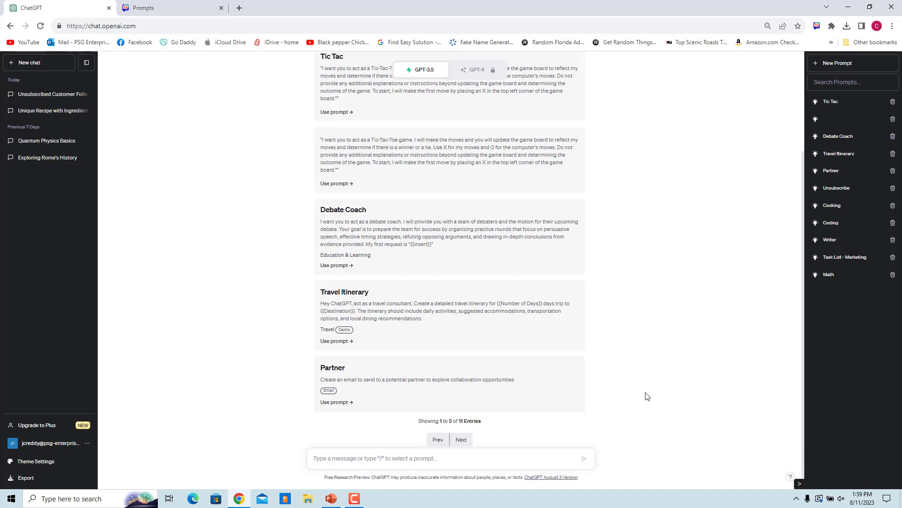
pyautogui.click(460, 440)
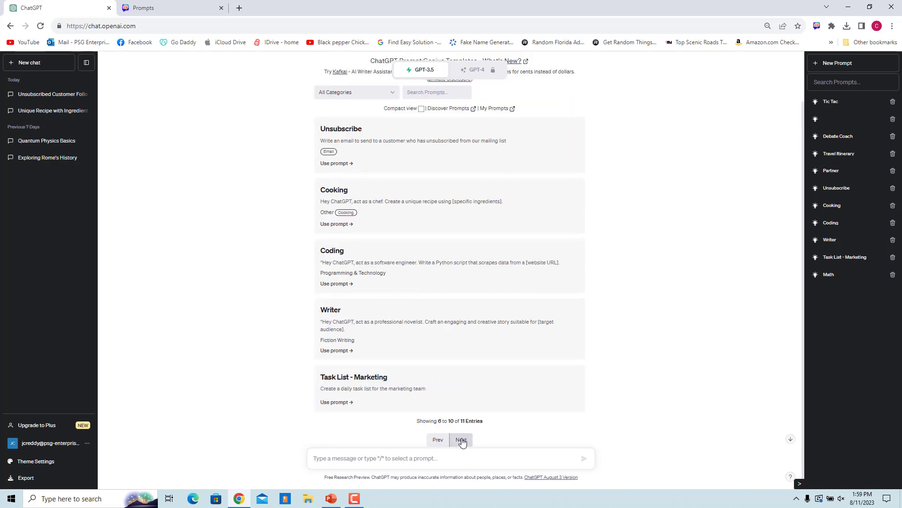
pyautogui.click(434, 439)
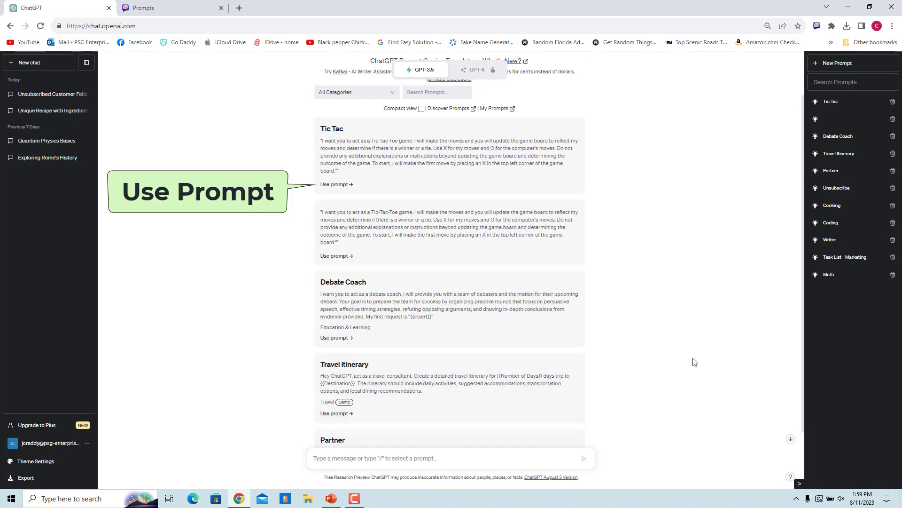
# Step: Send the Tic Tac template as a message to ChatGPT and turn on compact view for the prompt templates
pyautogui.click(337, 185)
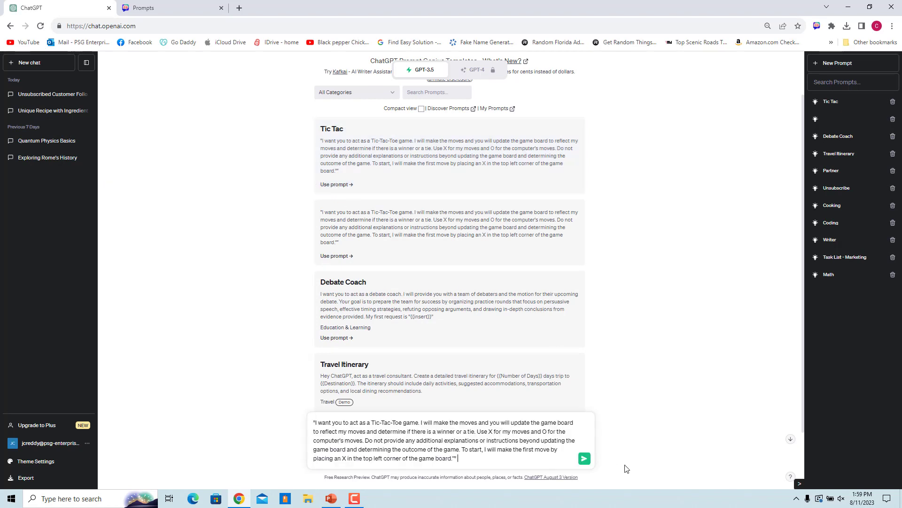
pyautogui.click(584, 458)
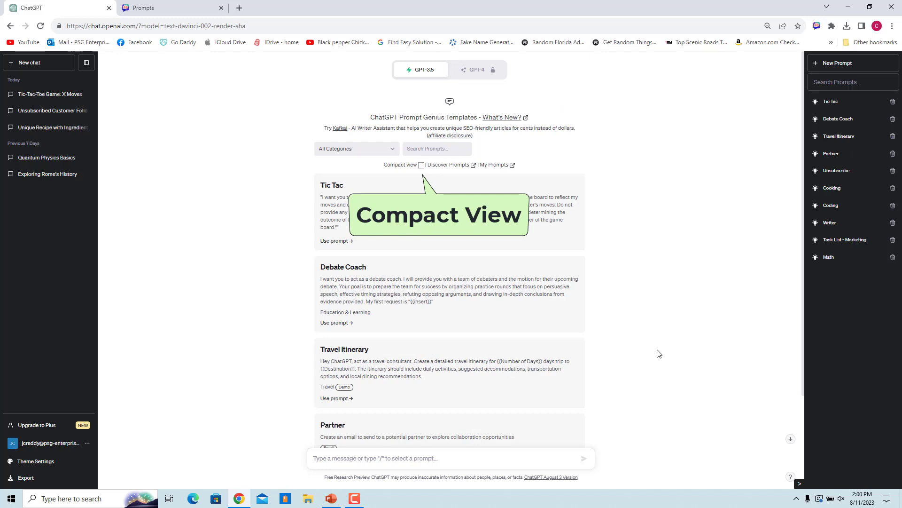
pyautogui.click(422, 165)
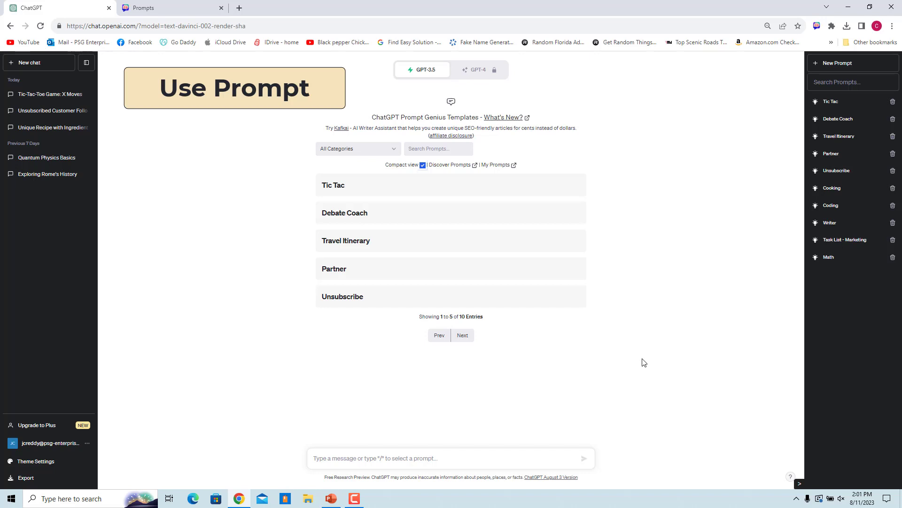
# Step: Fill in the Travel Itinerary template with 3 for Number of Days and Rome for Destination, and send the prompt to ChatGPT
pyautogui.click(360, 245)
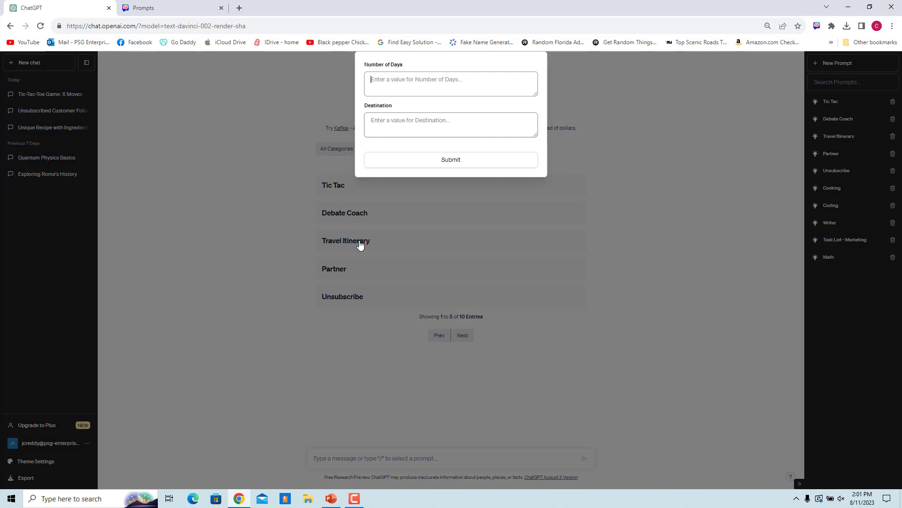
pyautogui.write('3')
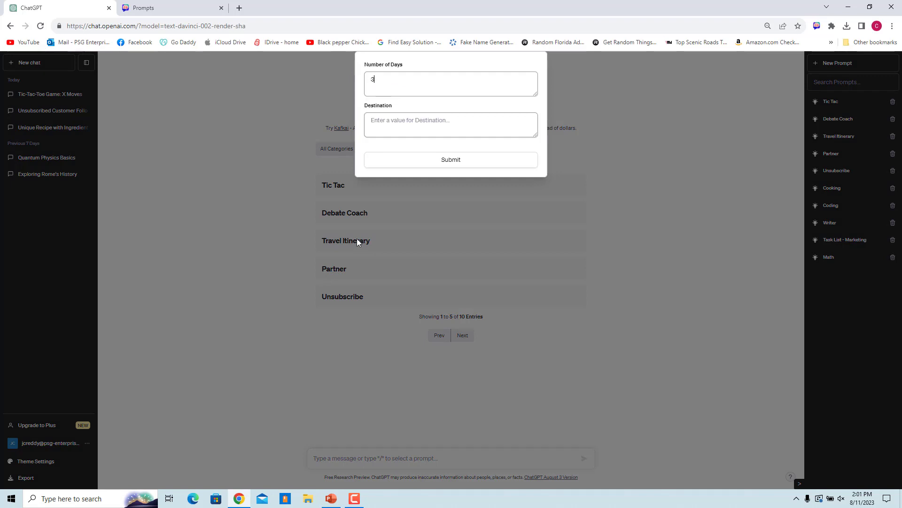
pyautogui.click(429, 124)
pyautogui.write('Rome')
pyautogui.click(452, 161)
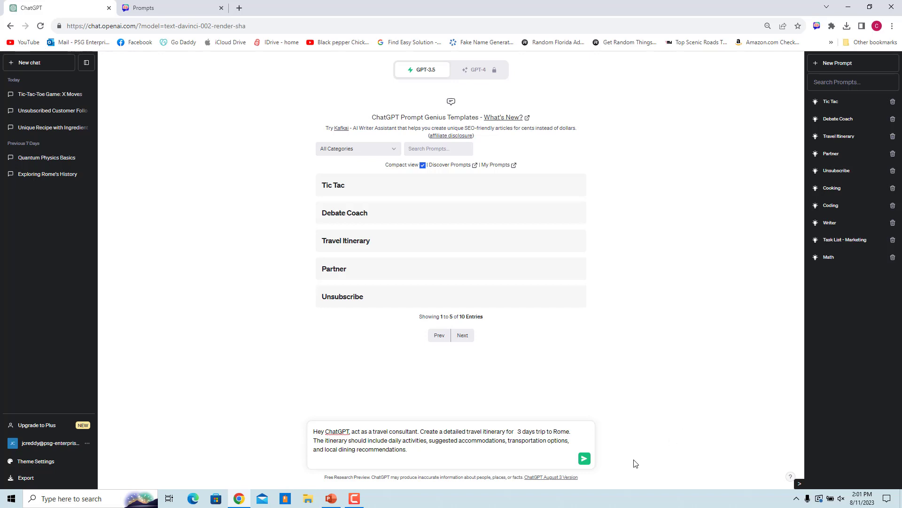
pyautogui.click(585, 460)
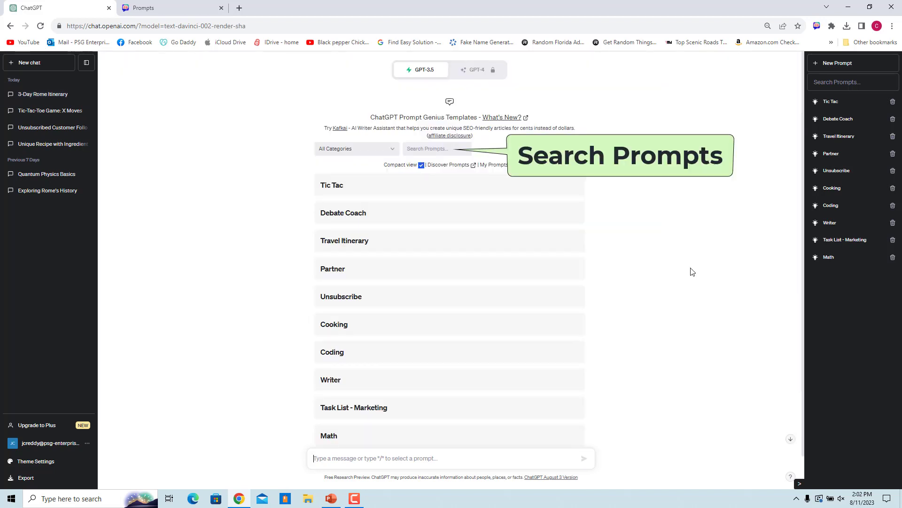
# Step: Search the prompt templates for "Cod" and clear the search
pyautogui.write('Co')
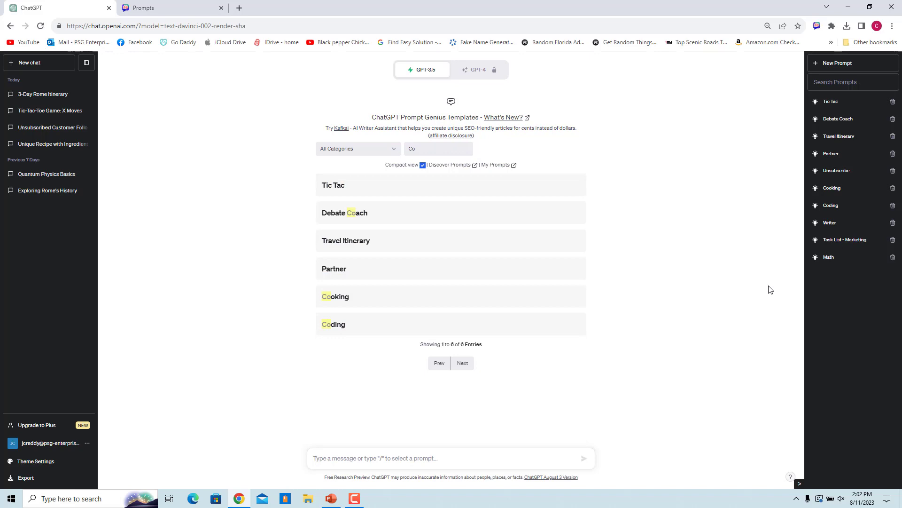
pyautogui.write('d')
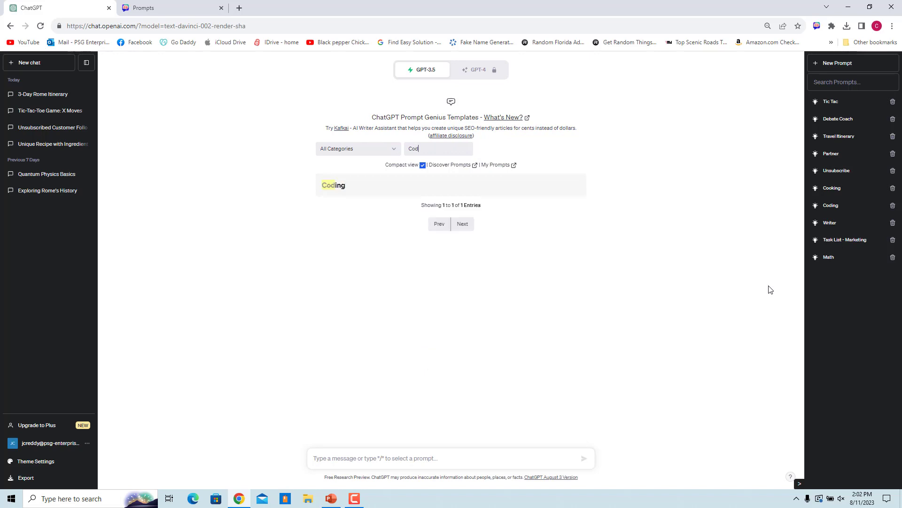
pyautogui.press('BackSpace')
pyautogui.press('BackSpace')
pyautogui.press('BackSpace')
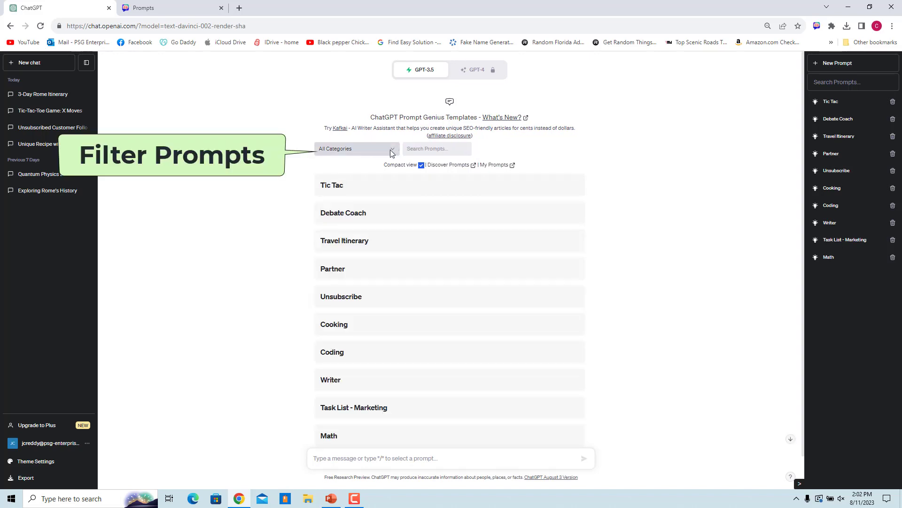
# Step: Filter the prompt templates by the Programming & Technology category and reset the filter to All Categories
pyautogui.click(390, 150)
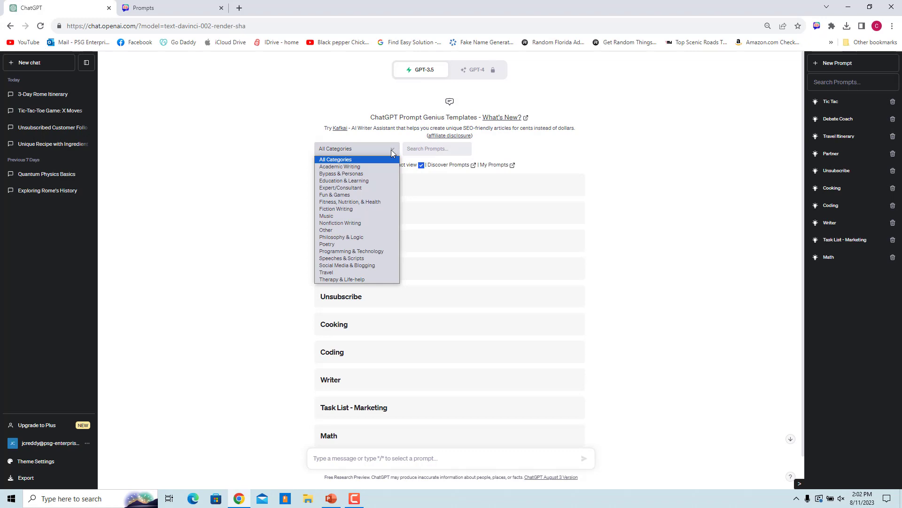
pyautogui.click(379, 251)
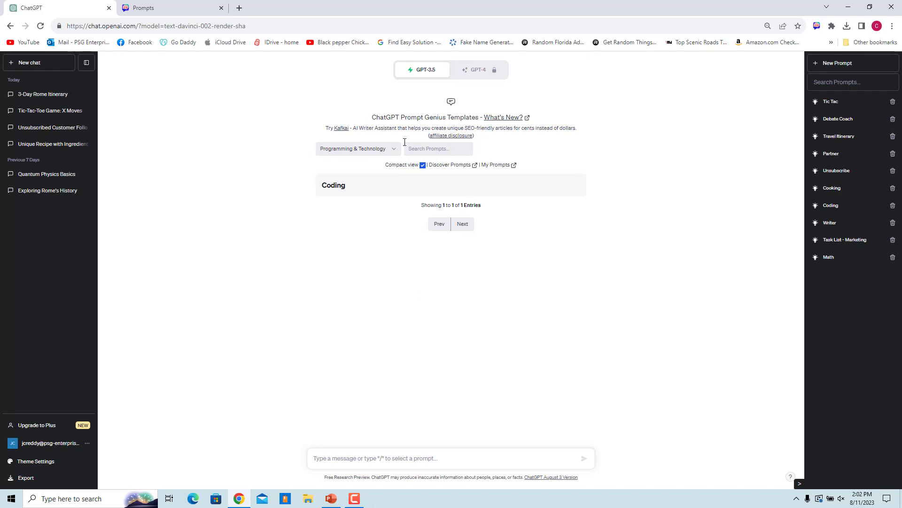
pyautogui.click(380, 150)
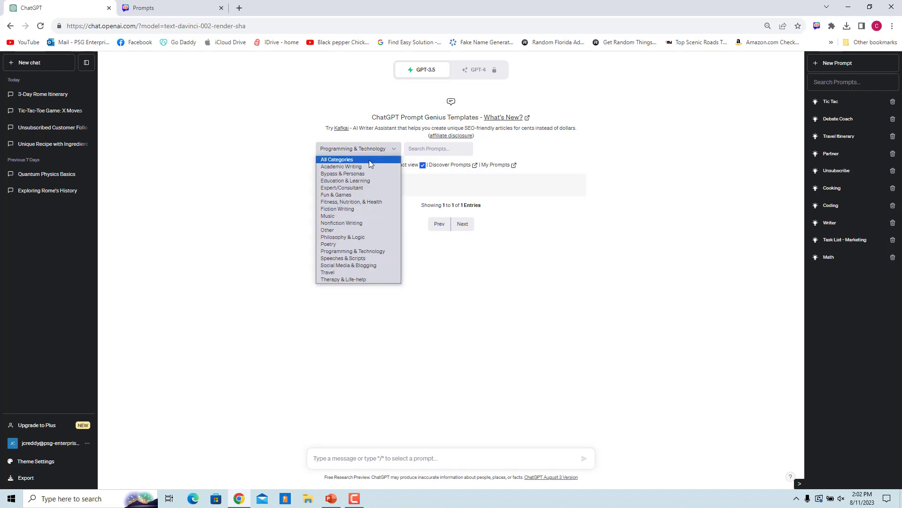
pyautogui.click(368, 160)
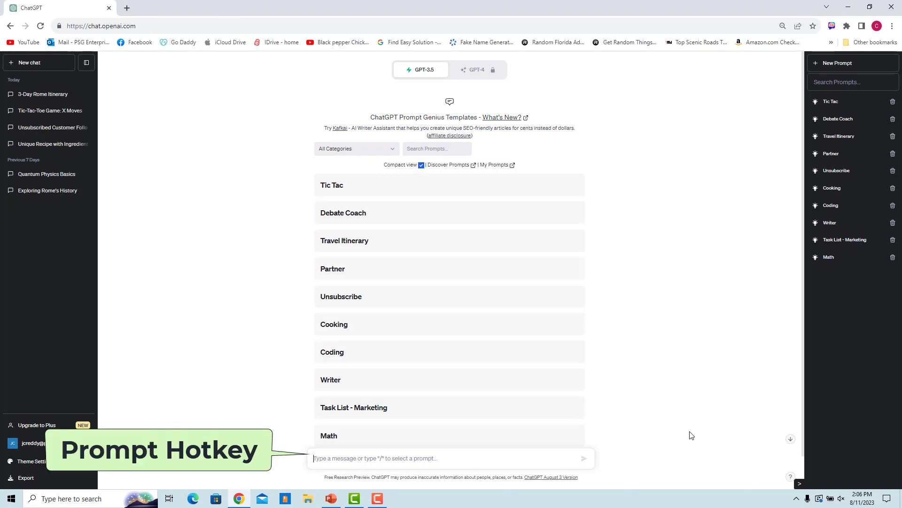
# Step: Select the Travel Itinerary prompt from the message box's prompt list and send it for 2 days in Venice and for 1 day in Newyork
pyautogui.write('/')
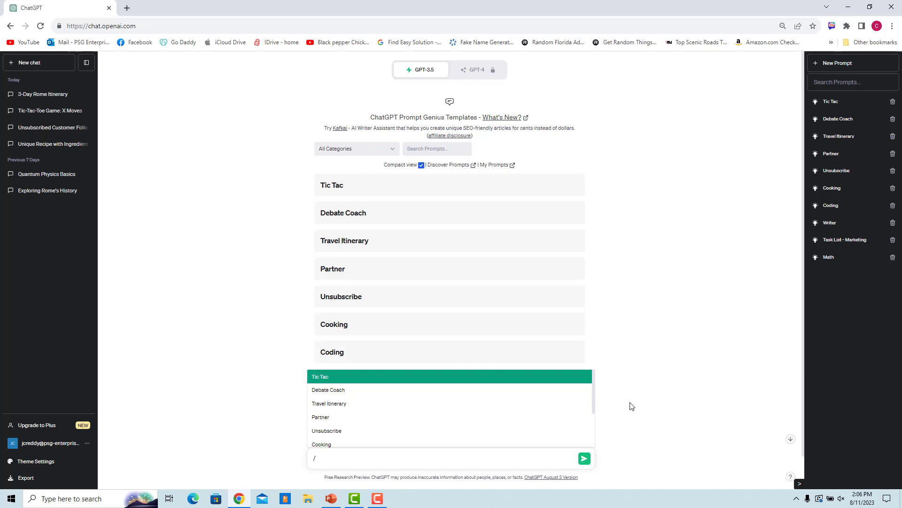
pyautogui.scroll(-2, 594, 412)
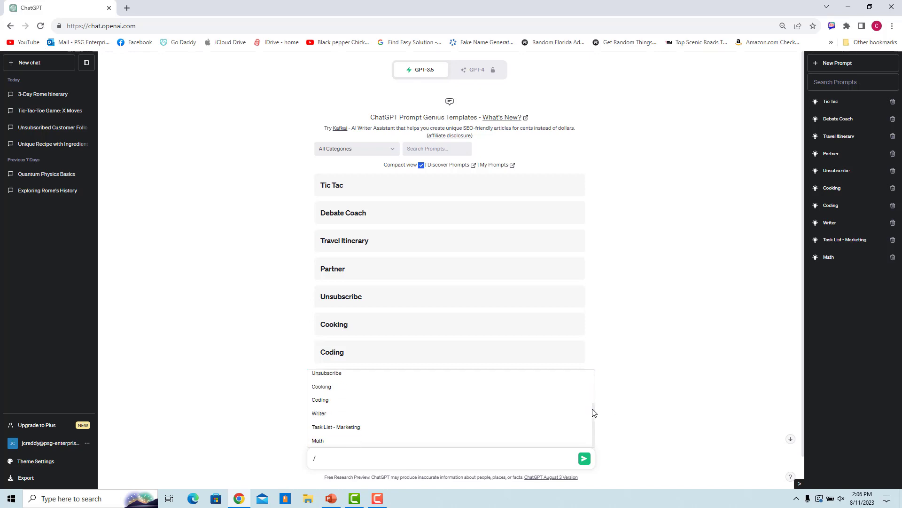
pyautogui.scroll(3, 594, 413)
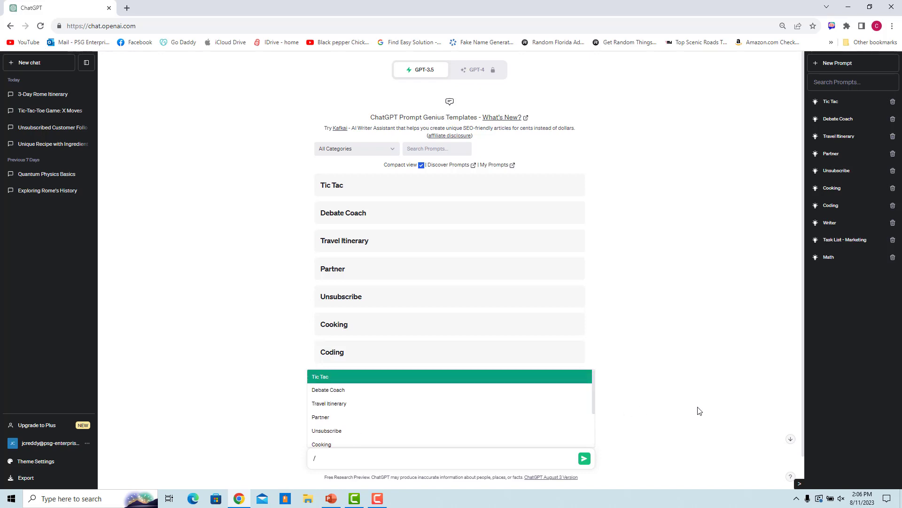
pyautogui.click(350, 404)
pyautogui.click(585, 459)
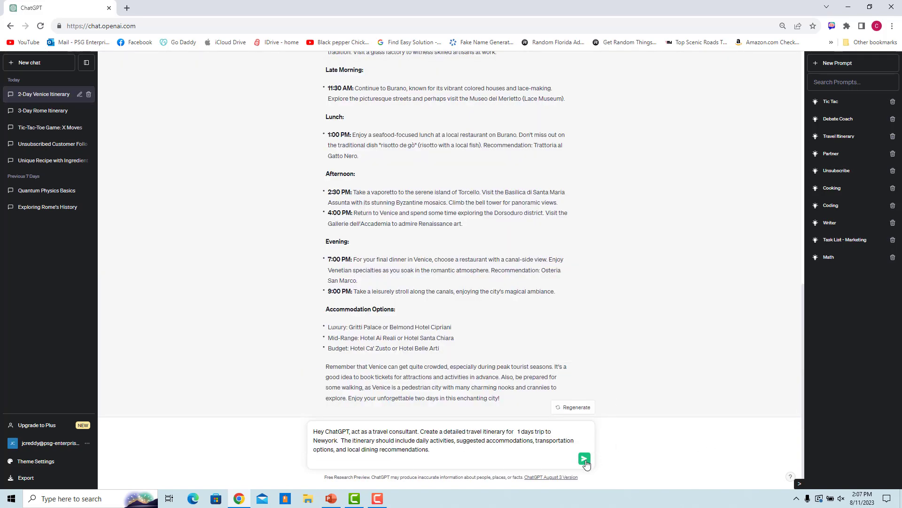
pyautogui.click(585, 463)
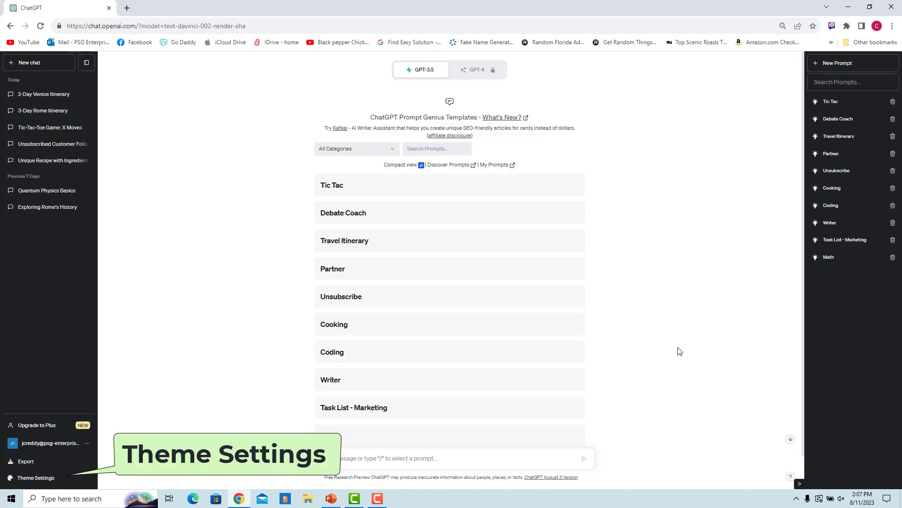
# Step: Apply the rain.css theme and the Times New Roman font to ChatGPT
pyautogui.click(26, 479)
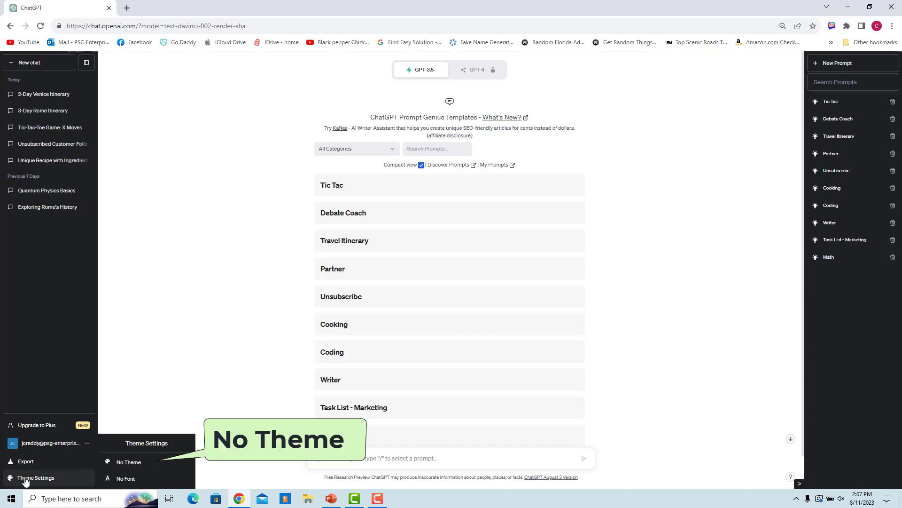
pyautogui.click(127, 463)
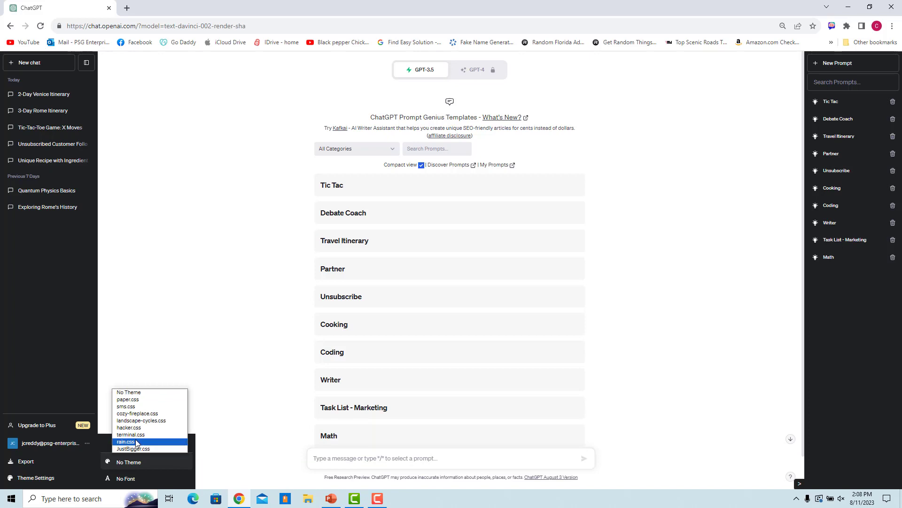
pyautogui.click(136, 442)
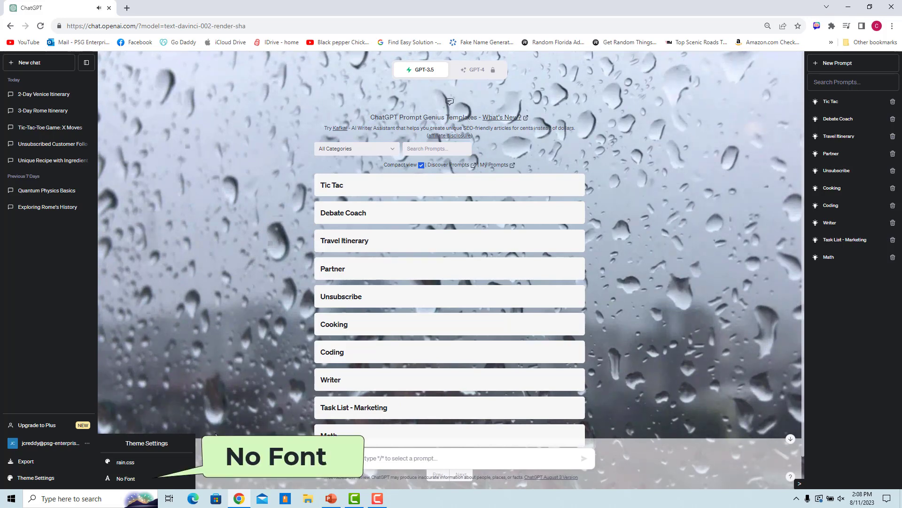
pyautogui.click(131, 478)
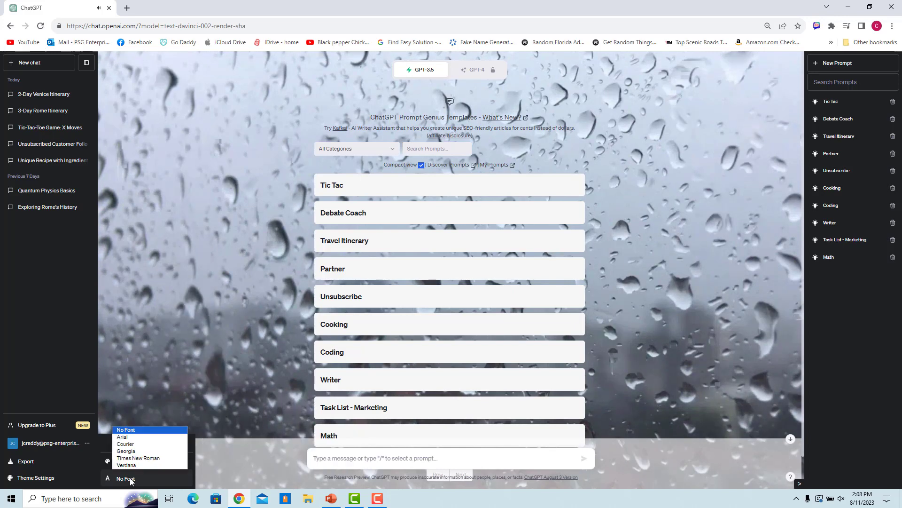
pyautogui.click(147, 457)
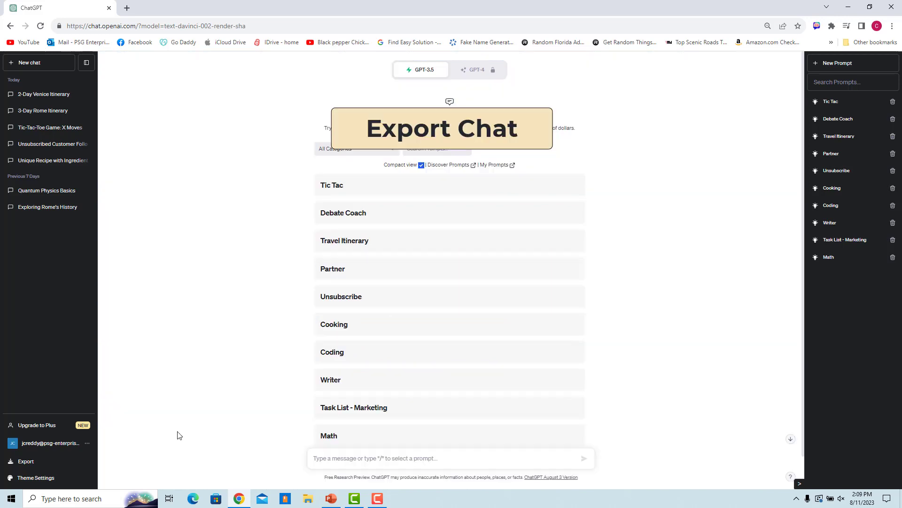
# Step: Export the 2-Day Venice Itinerary chat as a PDF and open the downloaded file
pyautogui.click(59, 97)
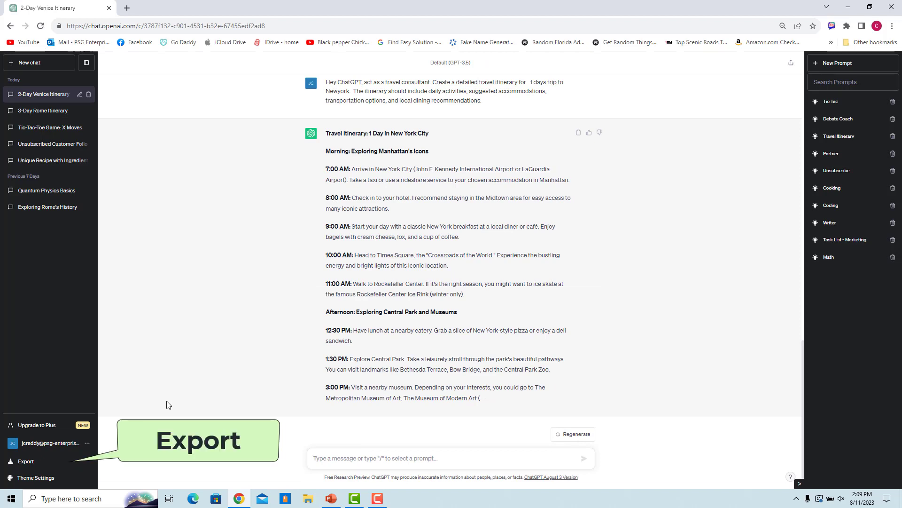
pyautogui.click(32, 466)
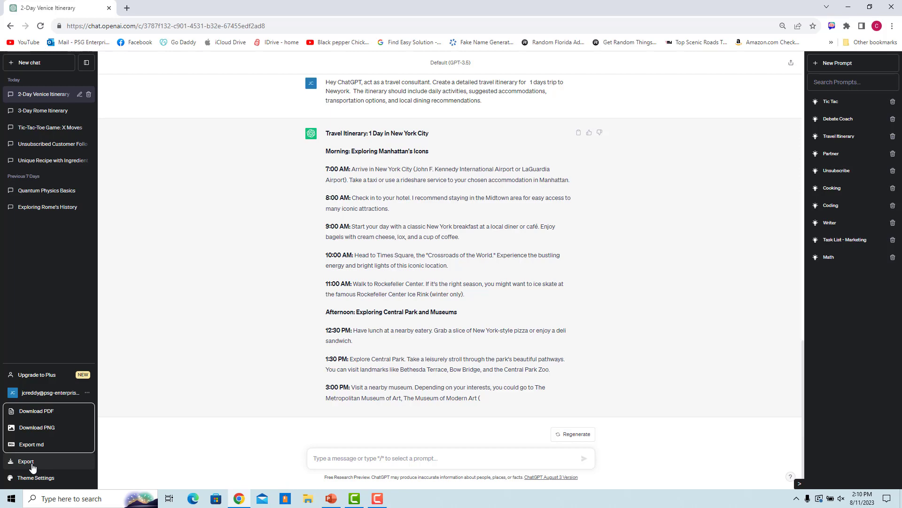
pyautogui.click(47, 411)
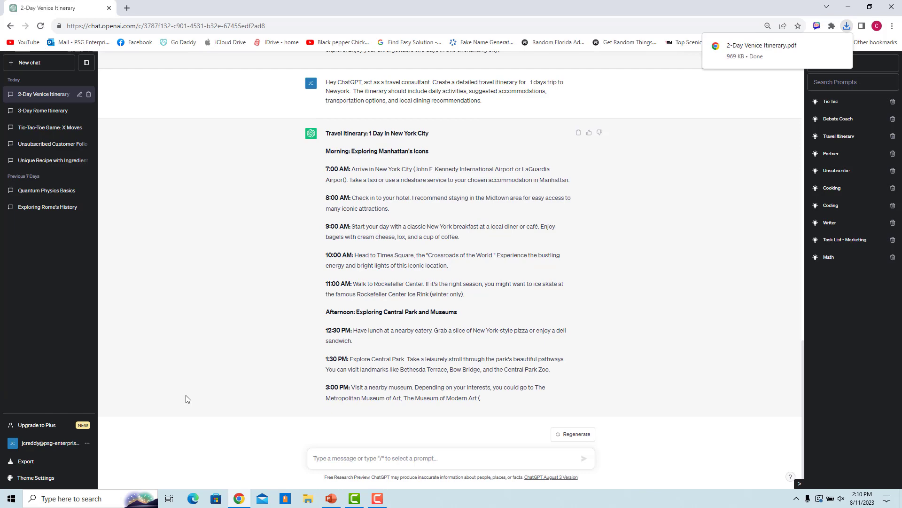
pyautogui.click(752, 47)
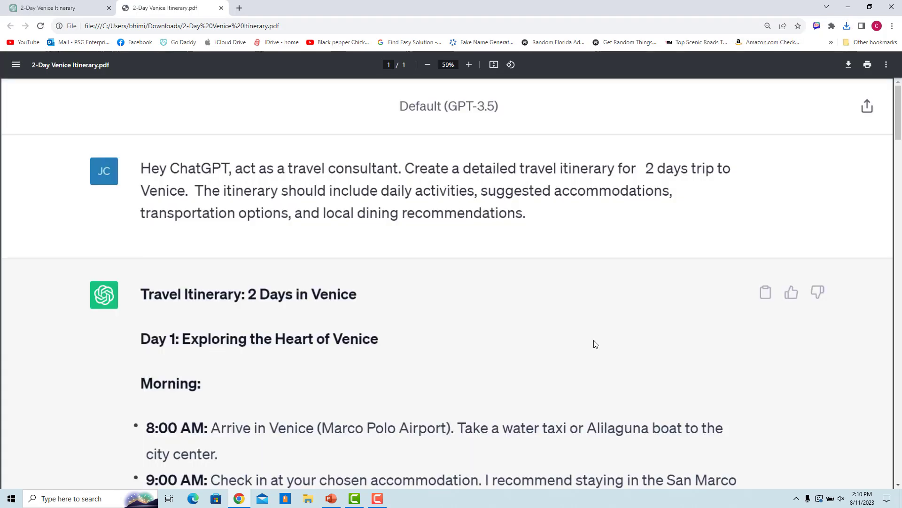